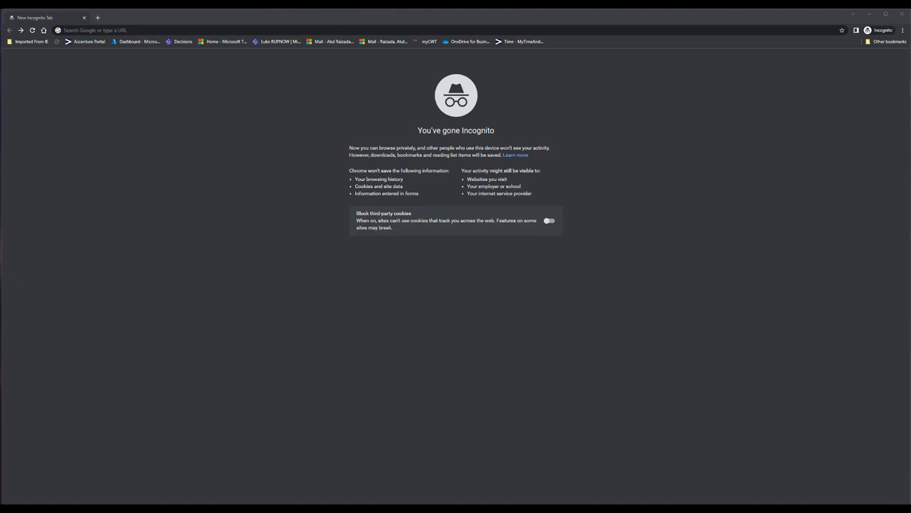
pyautogui.click(146, 30)
pyautogui.write('htt')
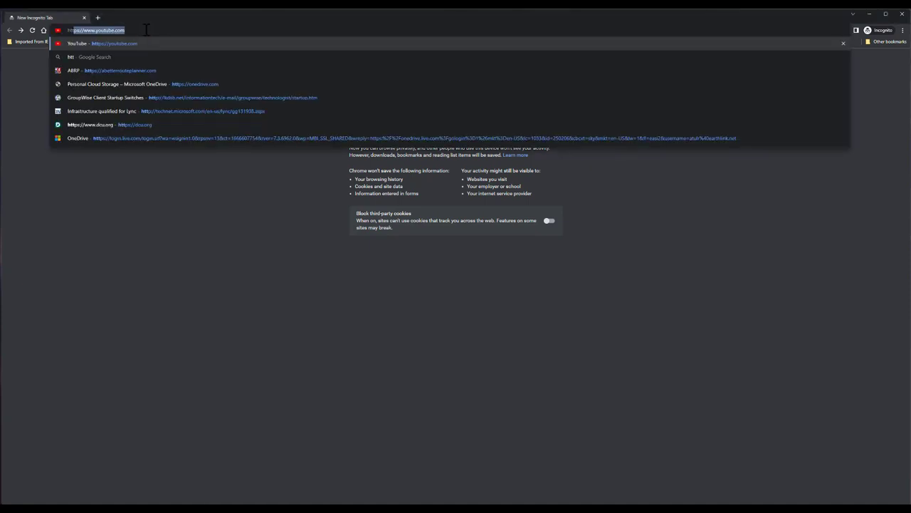
pyautogui.write('ps://portal.atp.azure.com')
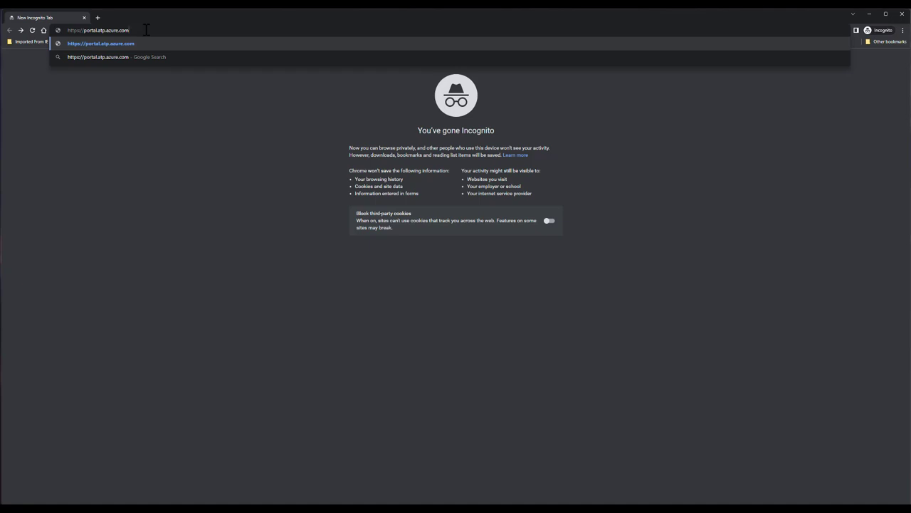
pyautogui.press('Return')
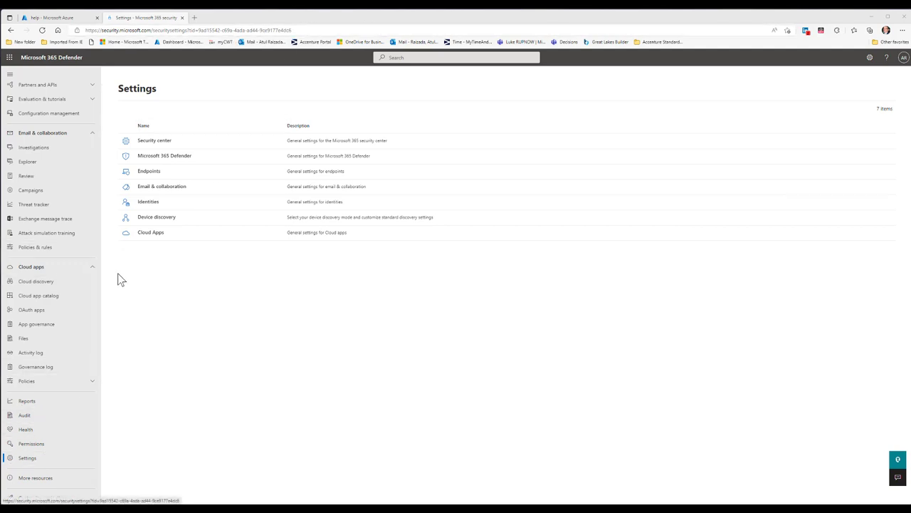
# Open the Identities settings in the Microsoft 365 Defender portal.
pyautogui.click(31, 464)
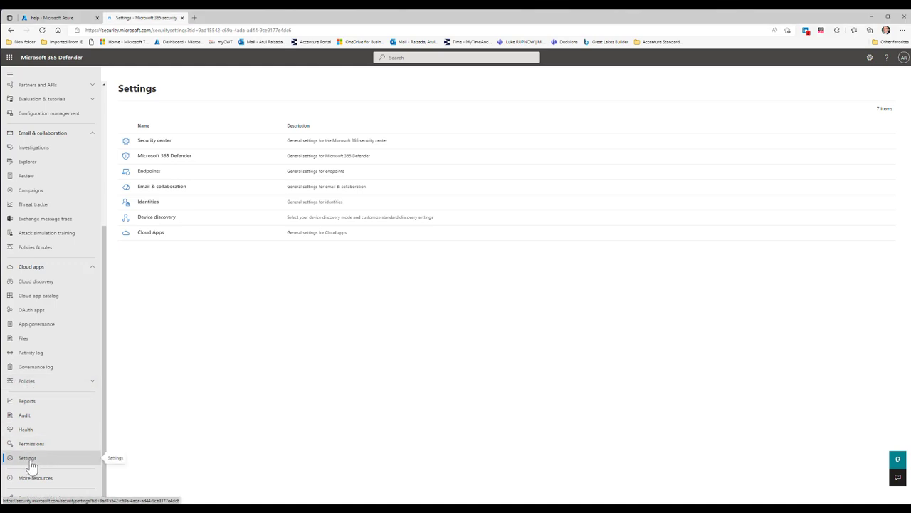
pyautogui.click(148, 202)
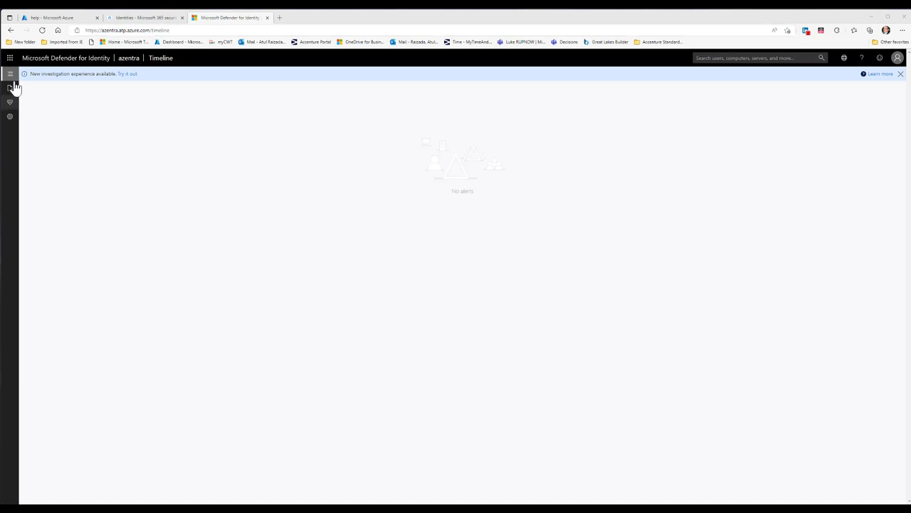
# Review the Sensors and Directory services configuration pages in Microsoft Defender for Identity.
pyautogui.click(10, 121)
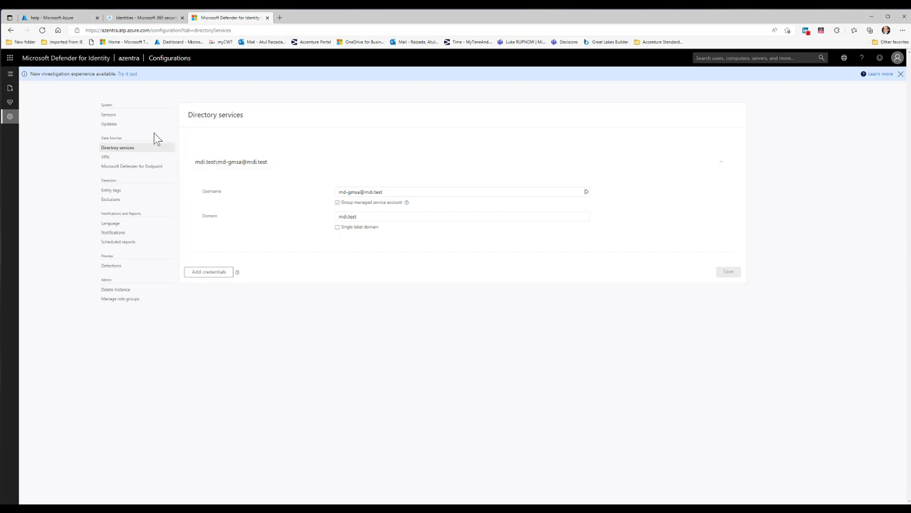
pyautogui.click(109, 118)
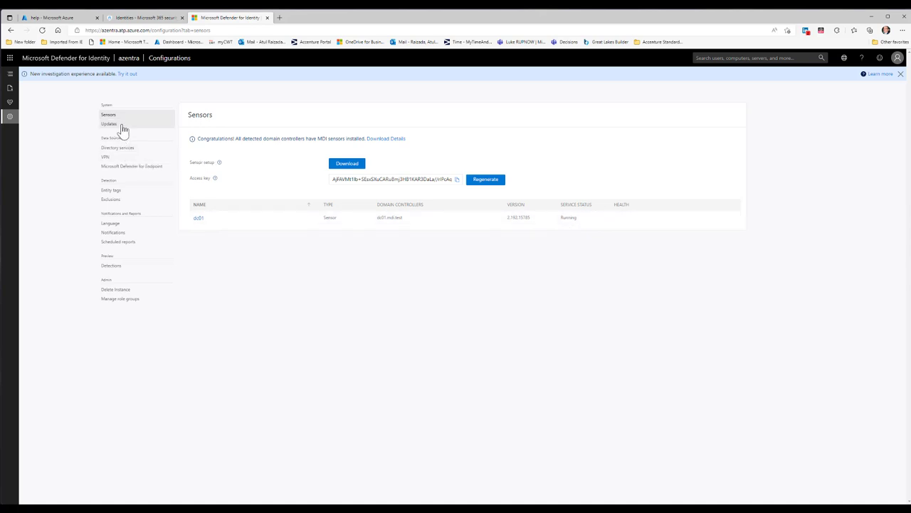
pyautogui.click(118, 147)
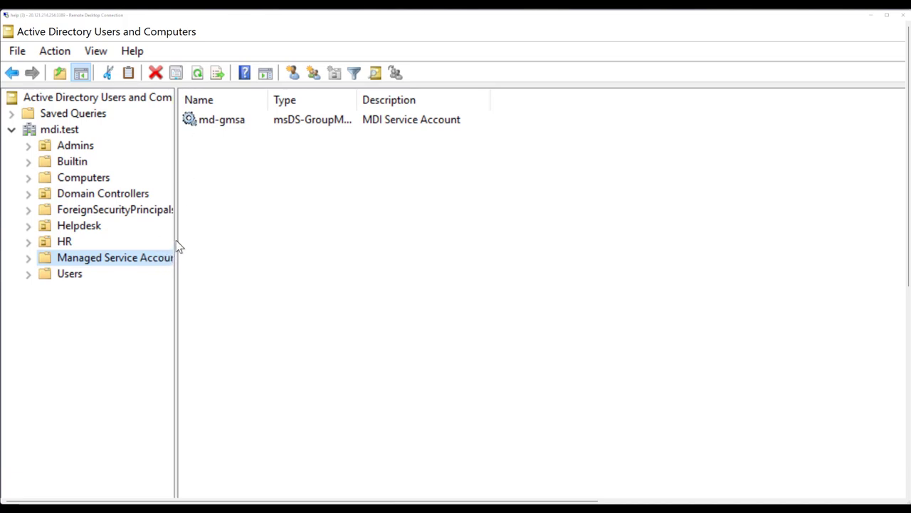
# Switch to Active Directory Users and Computers and inspect the md-gmsa account under Managed Service Accounts.
pyautogui.click(27, 258)
pyautogui.click(114, 262)
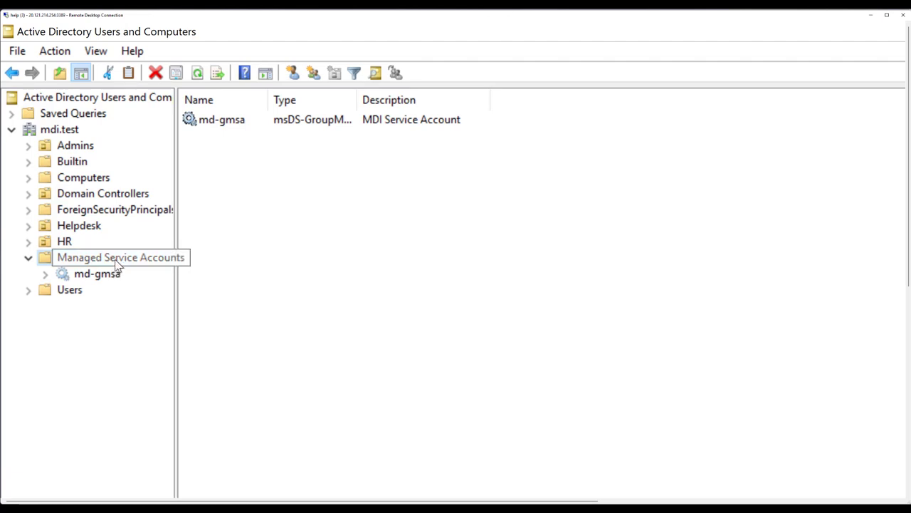
pyautogui.click(227, 125)
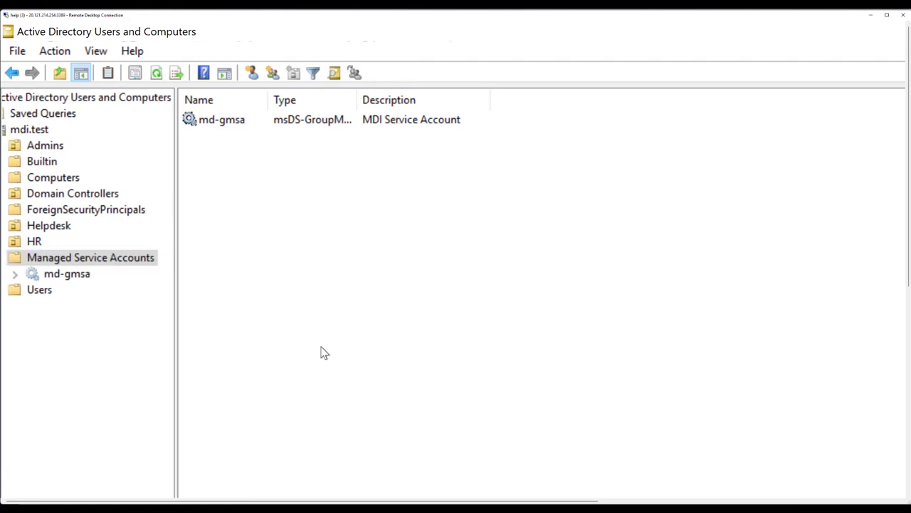
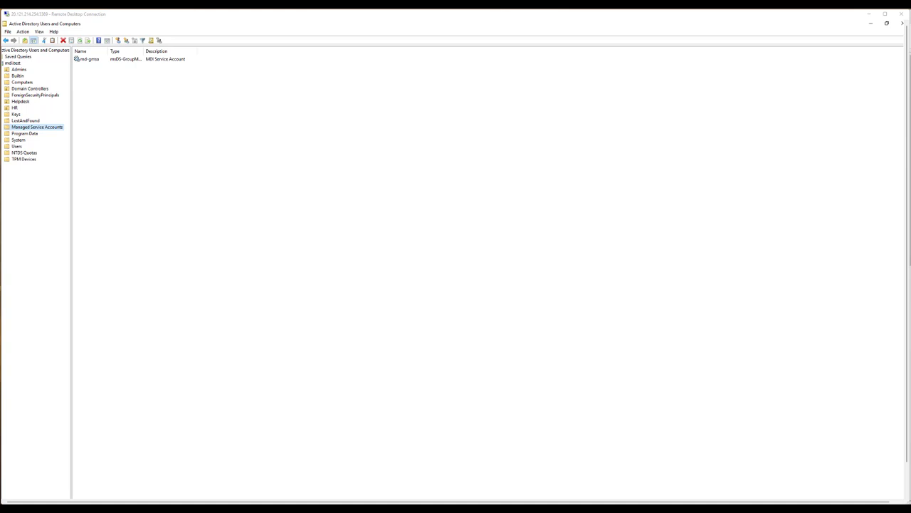
# Start a new permission entry in the advanced security settings of the mdi.test domain.
pyautogui.click(14, 64)
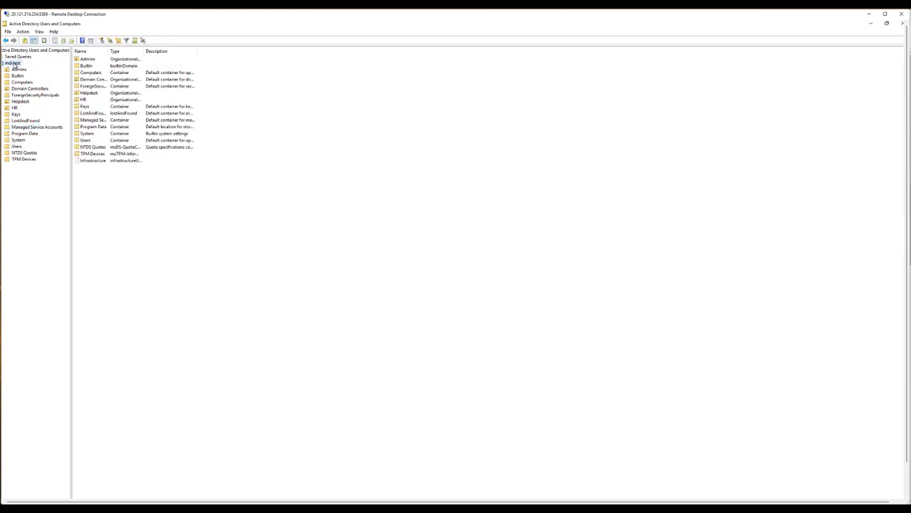
pyautogui.rightClick(15, 65)
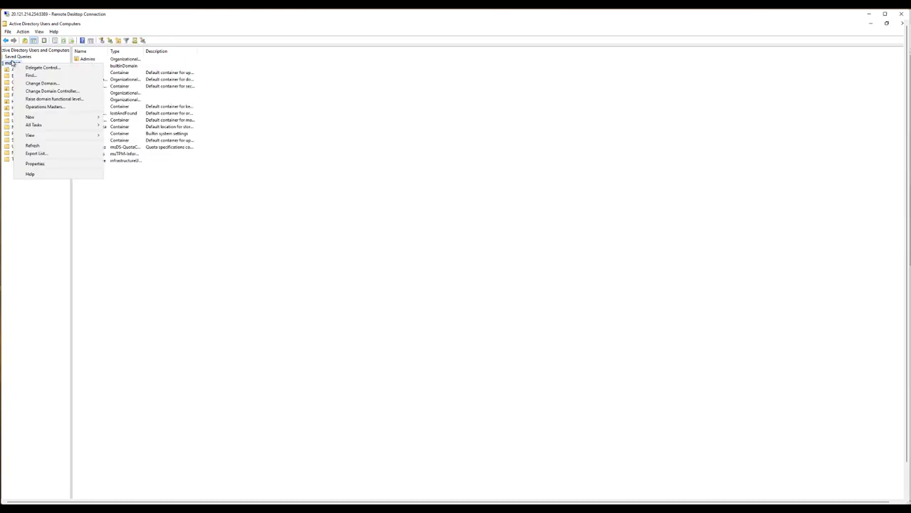
pyautogui.click(44, 166)
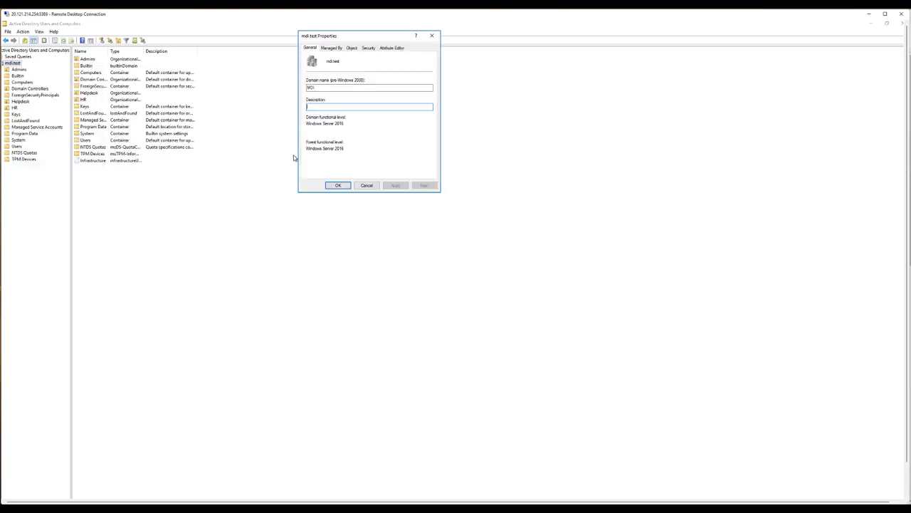
pyautogui.click(367, 47)
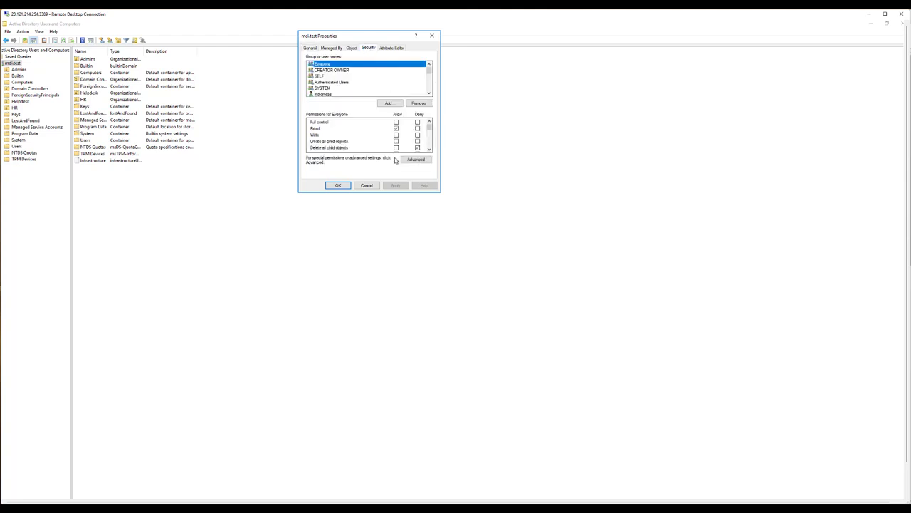
pyautogui.click(411, 160)
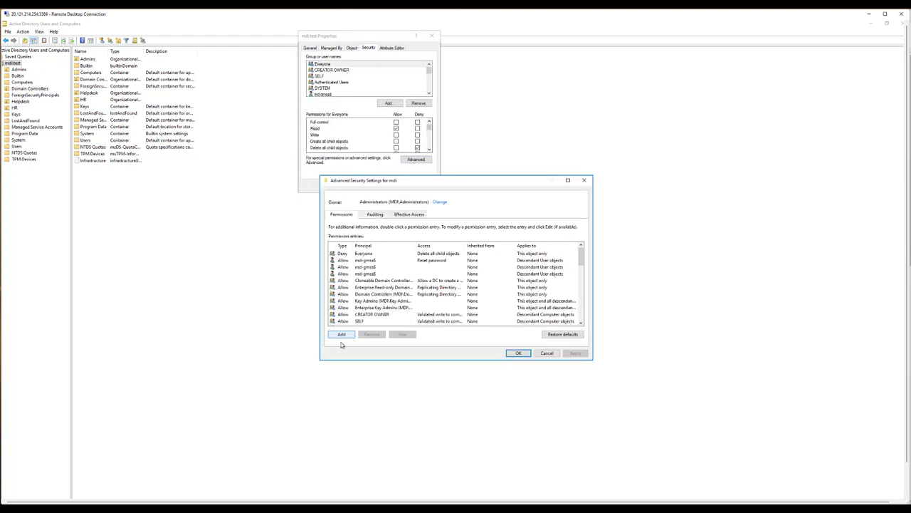
pyautogui.click(341, 335)
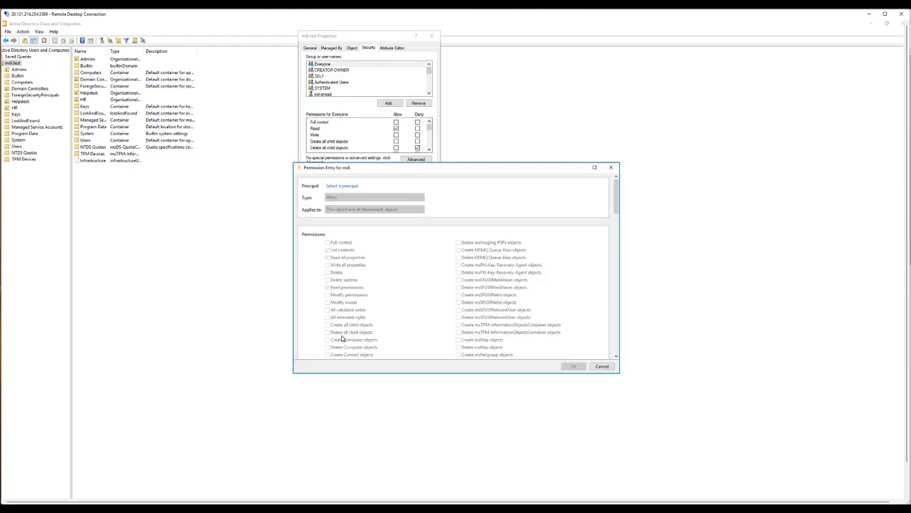
# Include computers and service accounts in the searchable object types and set md-gmsa as the permission entry's principal.
pyautogui.click(347, 187)
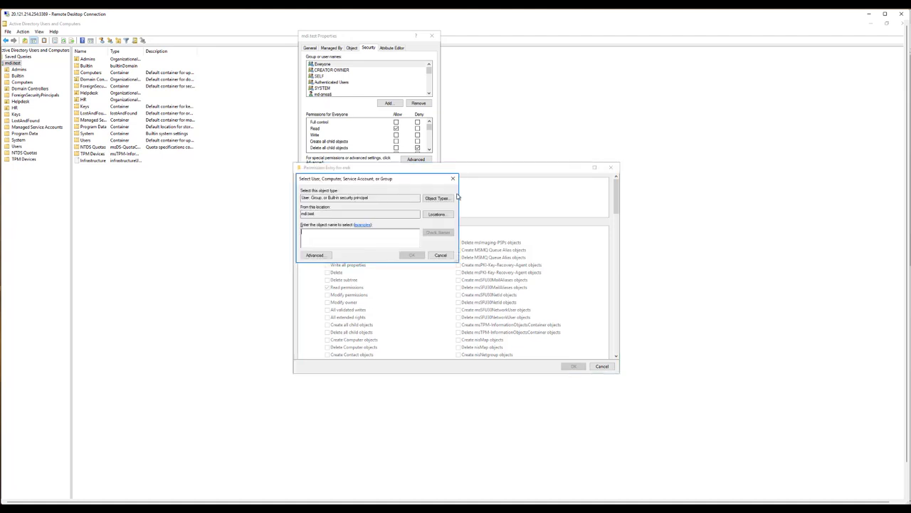
pyautogui.click(438, 198)
pyautogui.click(308, 225)
pyautogui.click(308, 232)
pyautogui.click(428, 279)
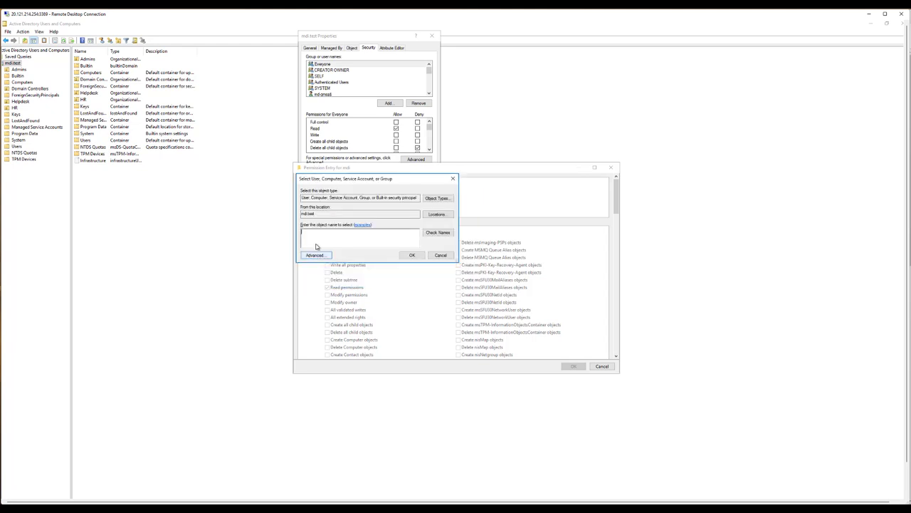
pyautogui.write('mdi-gmsa')
pyautogui.click(437, 232)
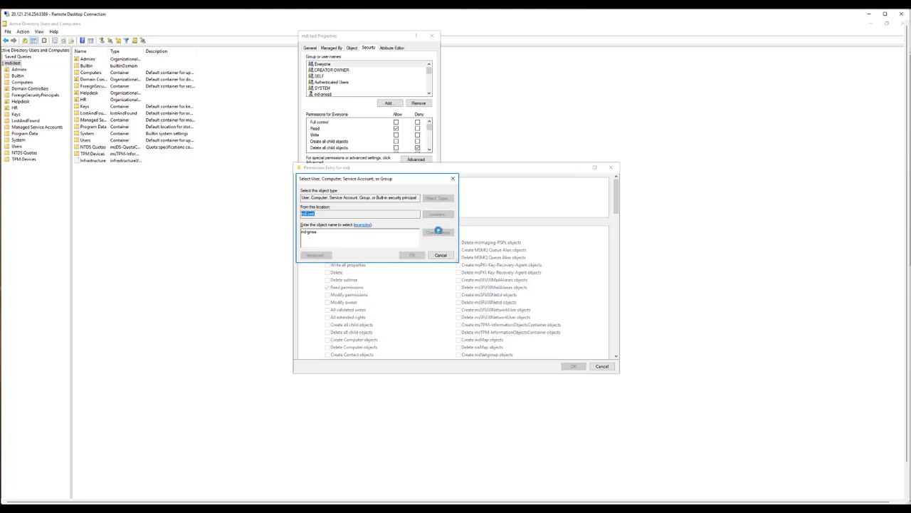
pyautogui.click(412, 256)
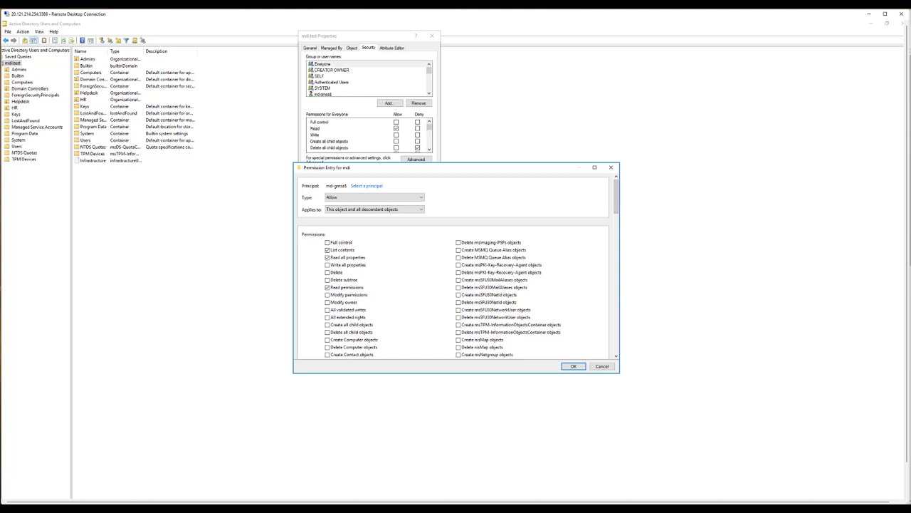
# Check the Microsoft Learn page on managing action accounts for the required gMSA permissions, and return to the remote server.
pyautogui.hotkey('alt', 'Tab')
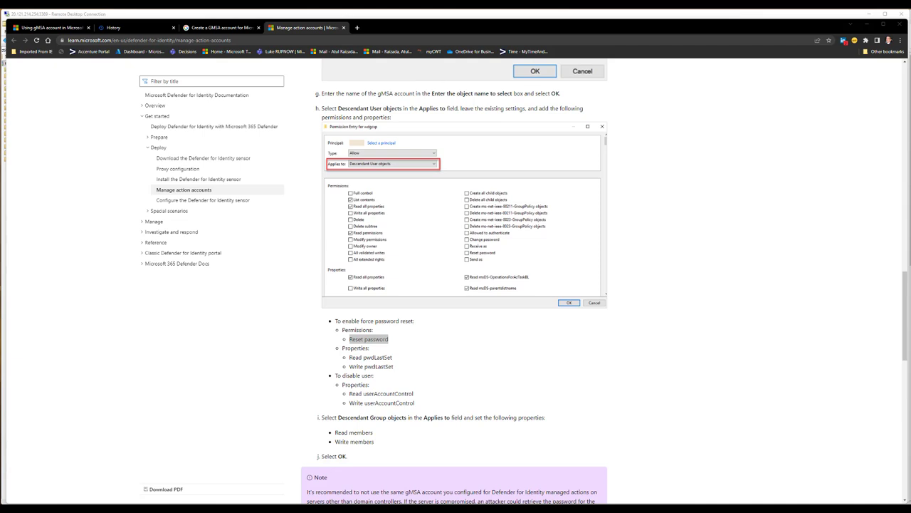
pyautogui.hotkey('alt', 'Tab')
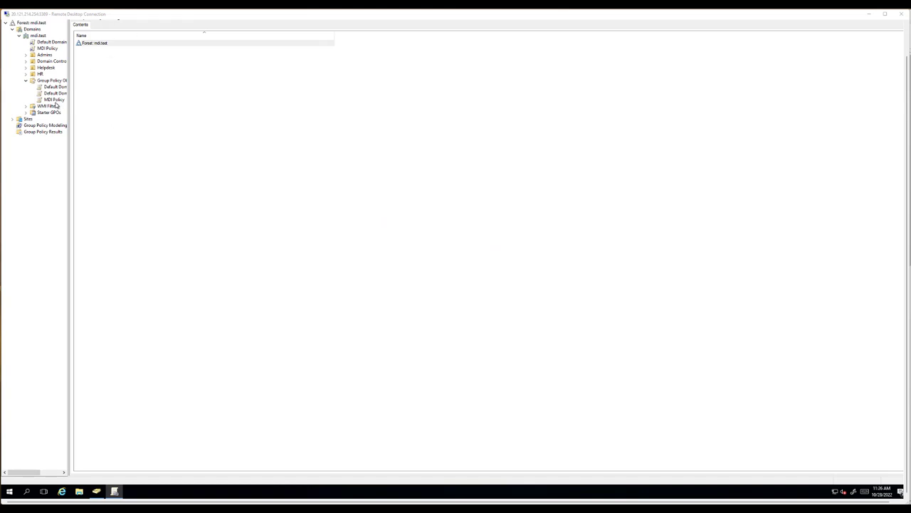
# Review the Domain Controllers permissions in MDI Policy's advanced delegation settings, including Apply group policy, and close without changes.
pyautogui.click(54, 99)
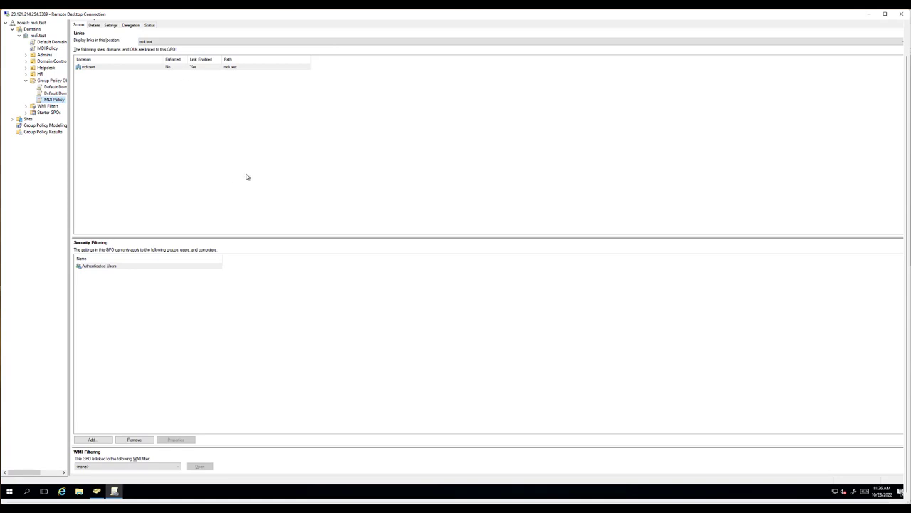
pyautogui.click(134, 27)
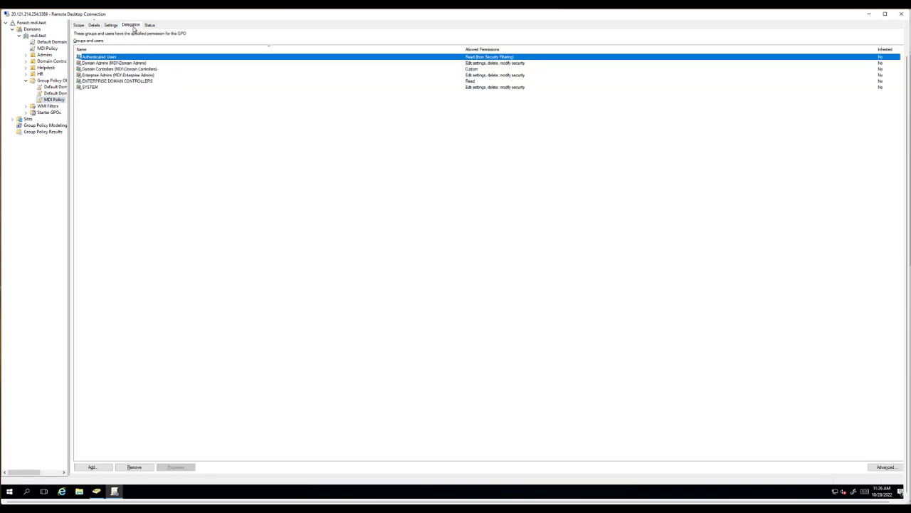
pyautogui.click(875, 468)
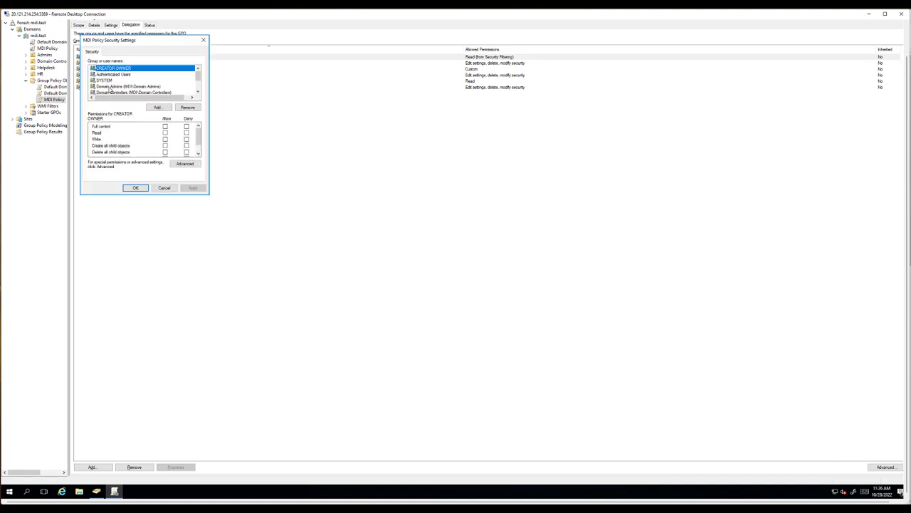
pyautogui.click(112, 87)
pyautogui.click(115, 93)
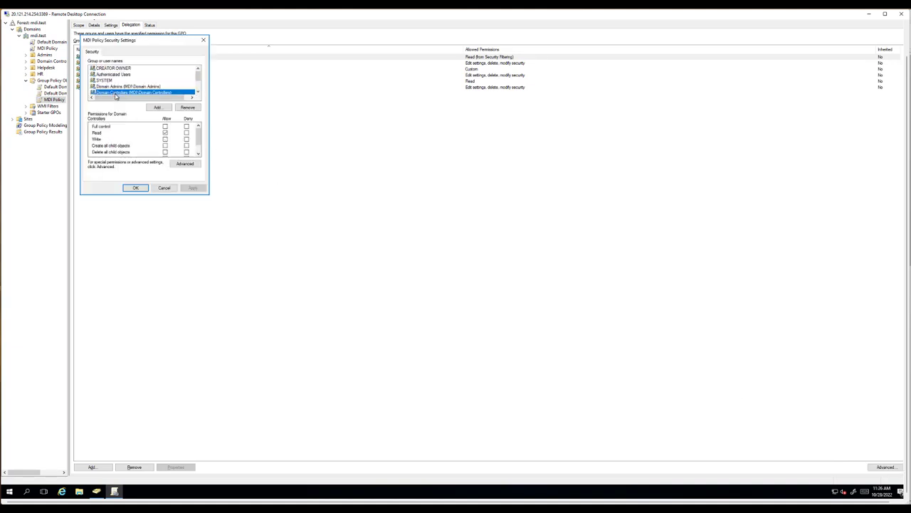
pyautogui.moveTo(199, 135); pyautogui.dragTo(198, 147)
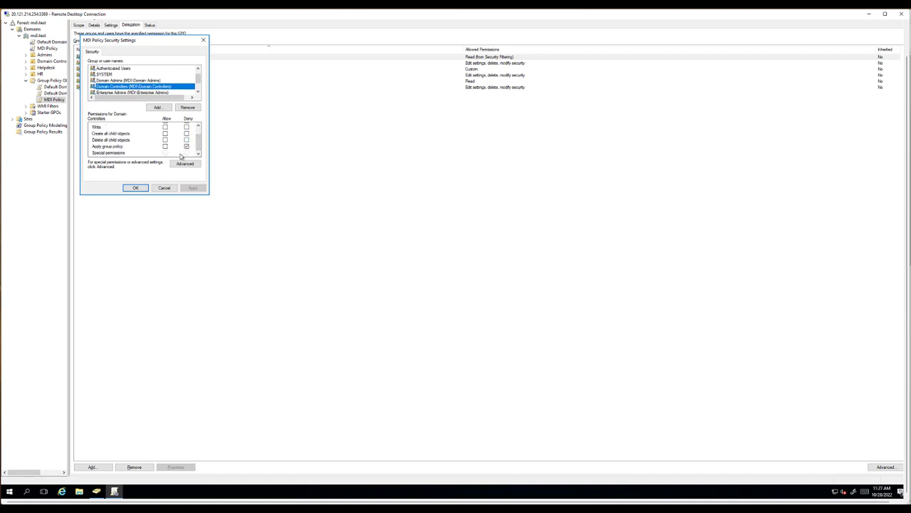
pyautogui.click(165, 188)
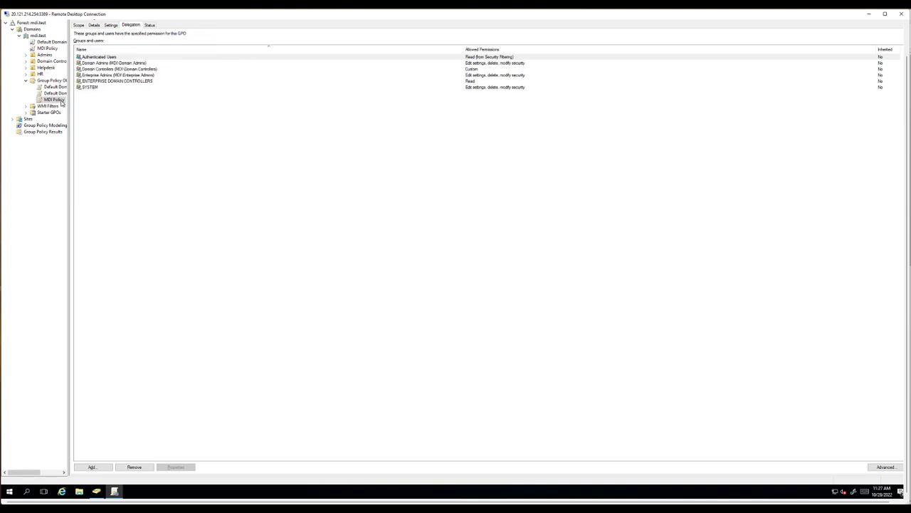
# Display the MDI Policy settings report with all sections expanded.
pyautogui.click(111, 26)
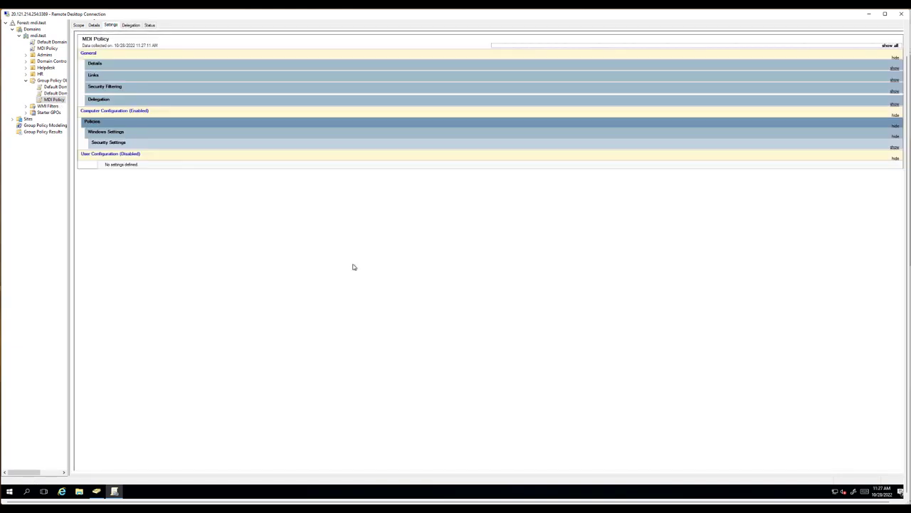
pyautogui.click(890, 47)
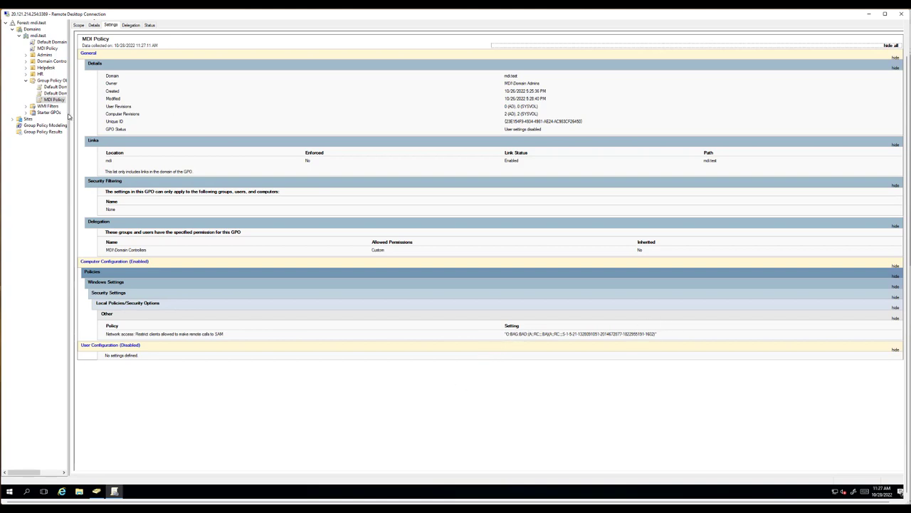
# Open MDI Policy for editing and look through the User Rights Assignment policies under Computer Configuration's Local Policies.
pyautogui.rightClick(57, 100)
pyautogui.click(71, 104)
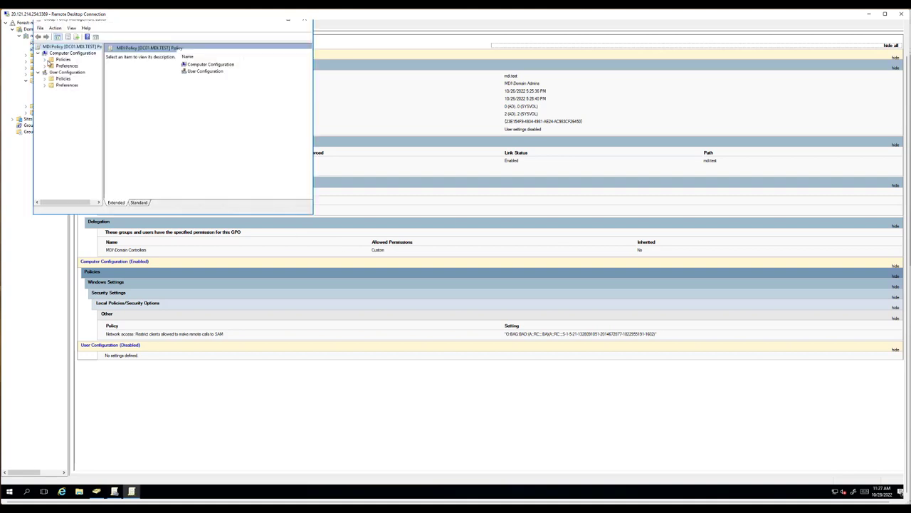
pyautogui.click(44, 59)
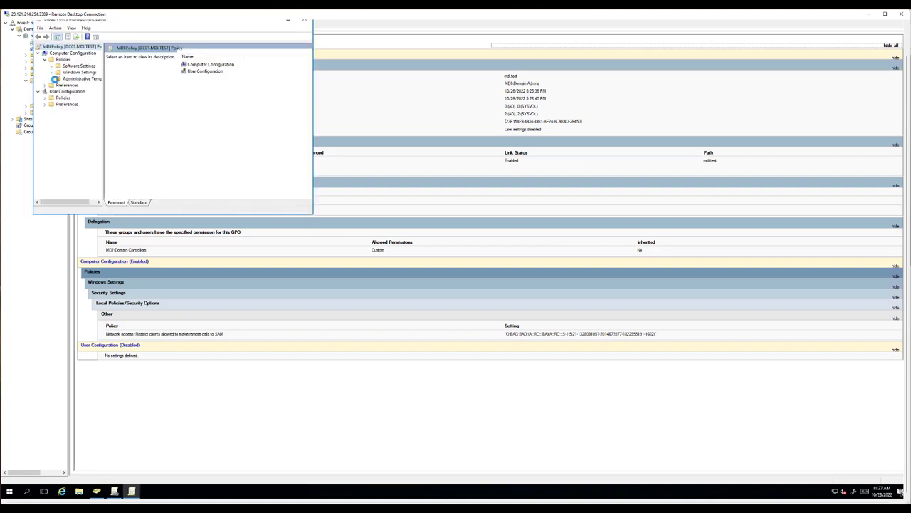
pyautogui.click(52, 72)
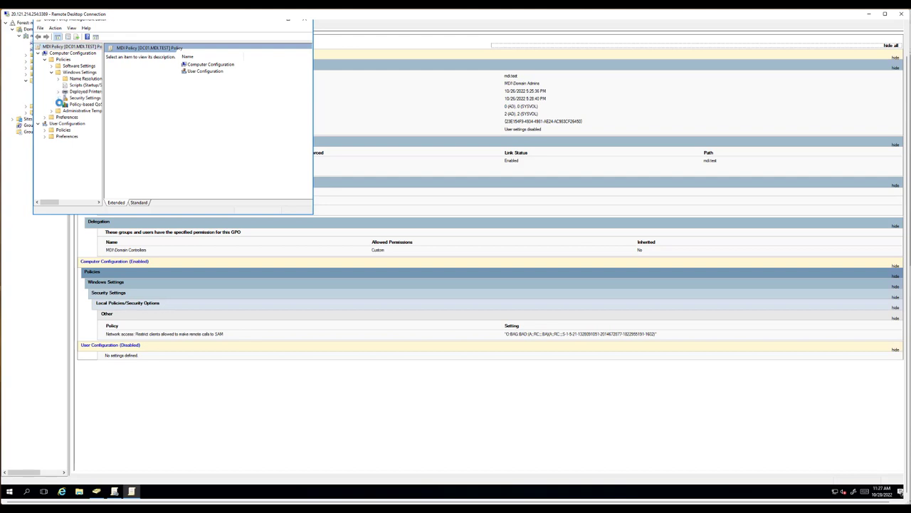
pyautogui.click(60, 99)
pyautogui.click(66, 105)
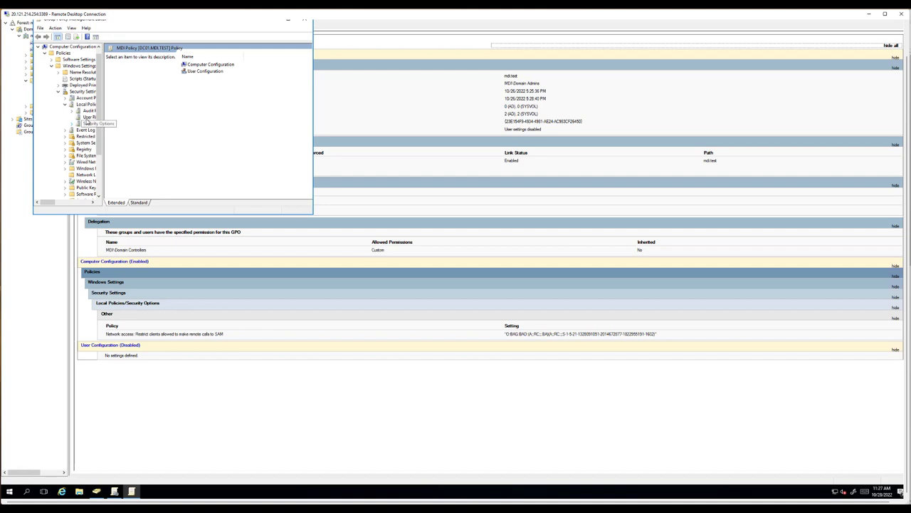
pyautogui.click(88, 117)
pyautogui.moveTo(311, 98); pyautogui.dragTo(189, 132)
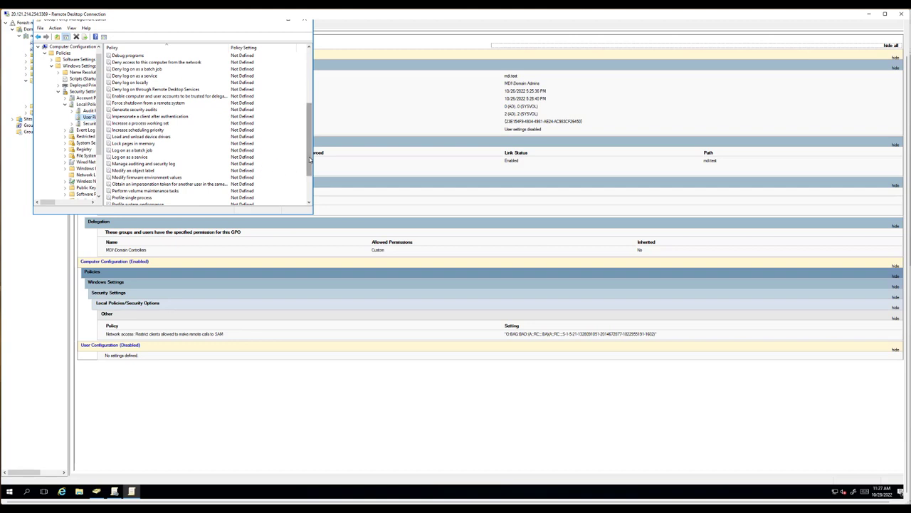
pyautogui.moveTo(310, 160); pyautogui.dragTo(173, 146)
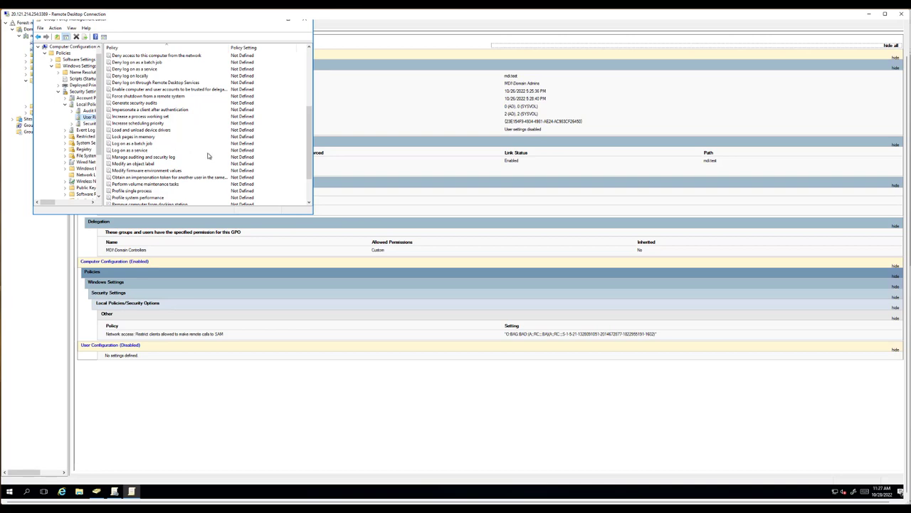
# Open the "Network access: Restrict clients allowed to make remote calls to SAM" policy from Security Options.
pyautogui.click(89, 124)
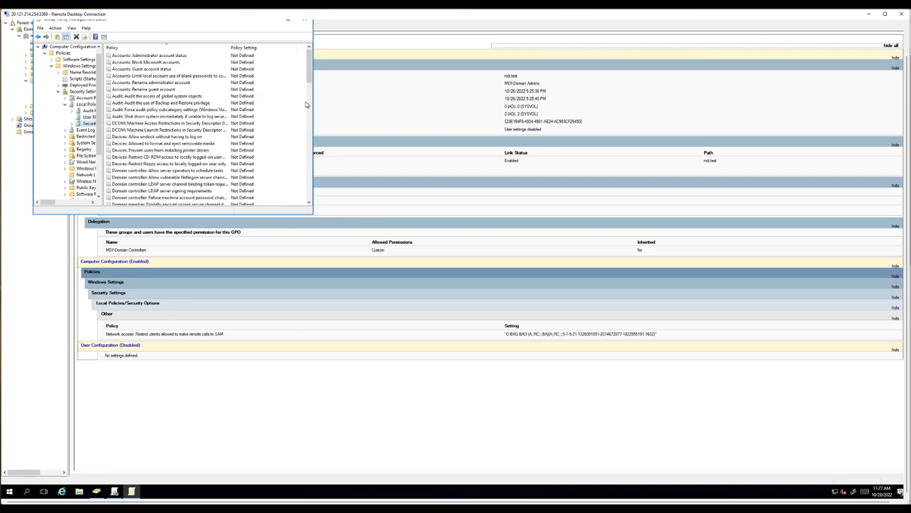
pyautogui.moveTo(309, 78); pyautogui.dragTo(311, 152)
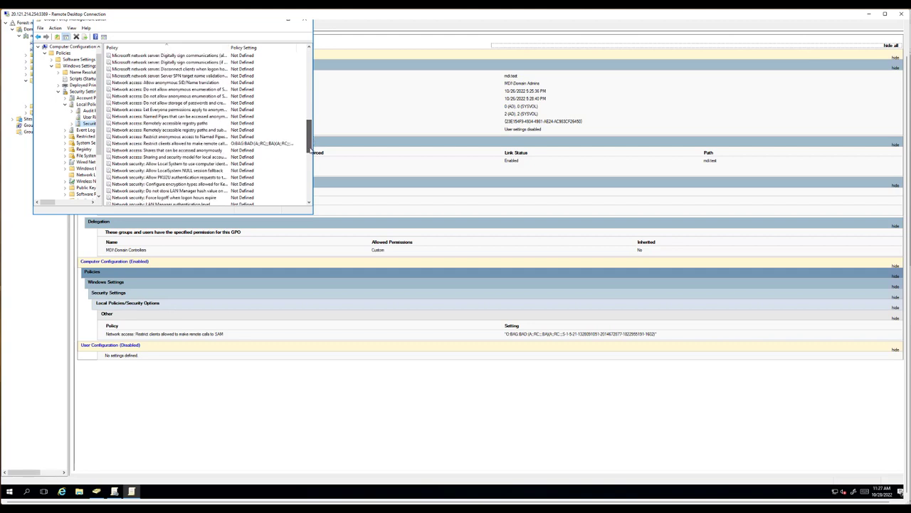
pyautogui.click(155, 145)
pyautogui.doubleClick(155, 147)
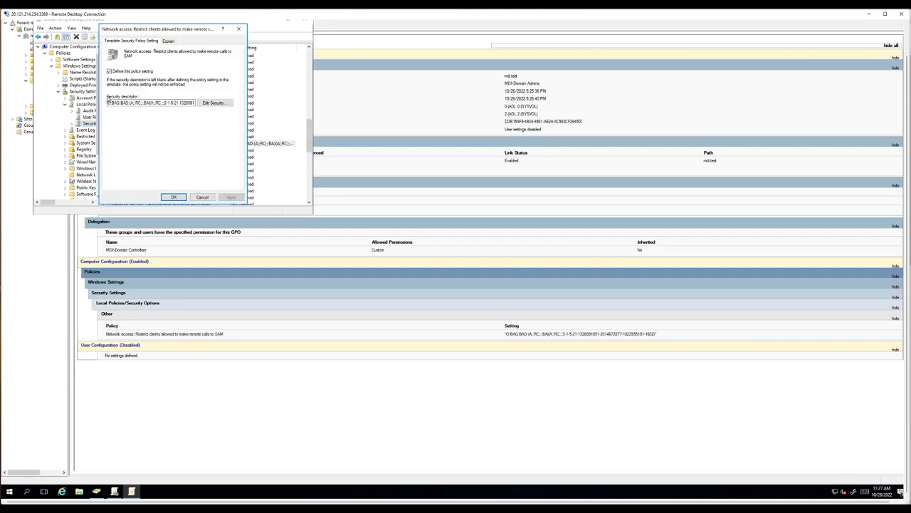
# Review the gMSA's Remote Access permission in the policy's security descriptor, accept the existing settings, and close the policy editor.
pyautogui.click(213, 104)
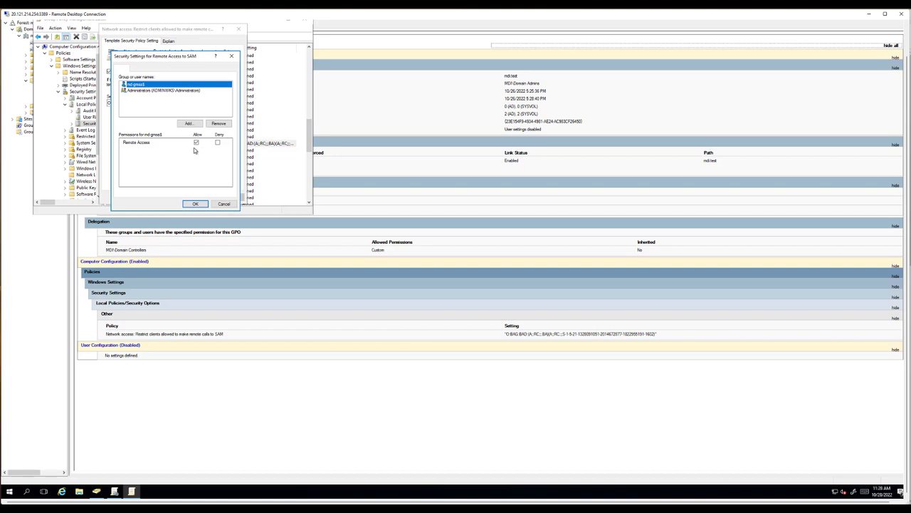
pyautogui.click(199, 206)
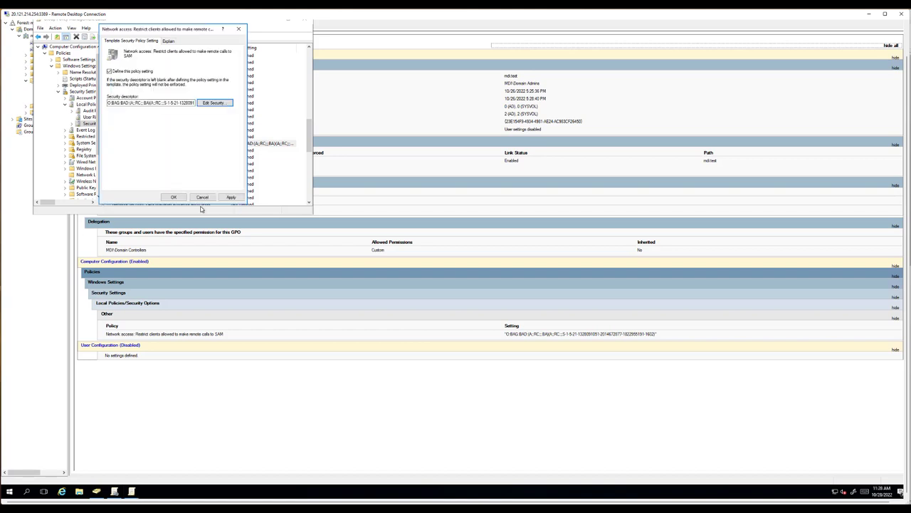
pyautogui.click(177, 199)
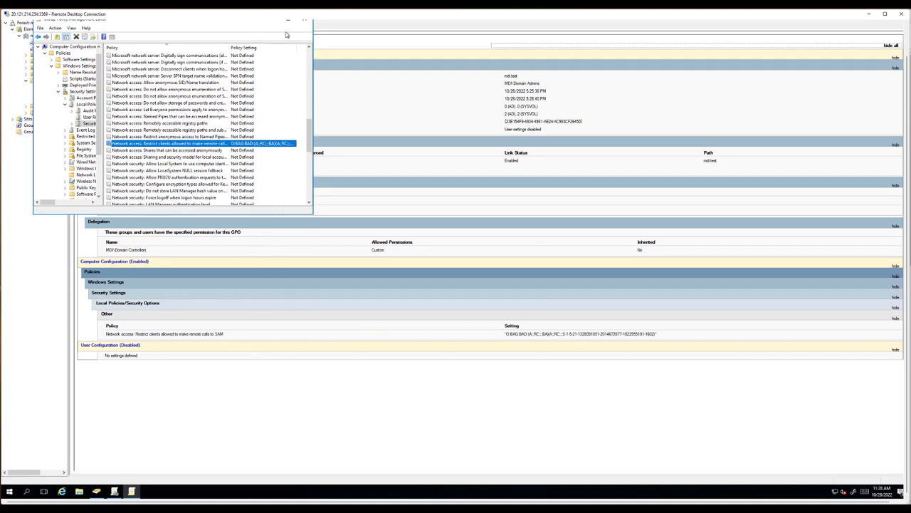
pyautogui.click(908, 31)
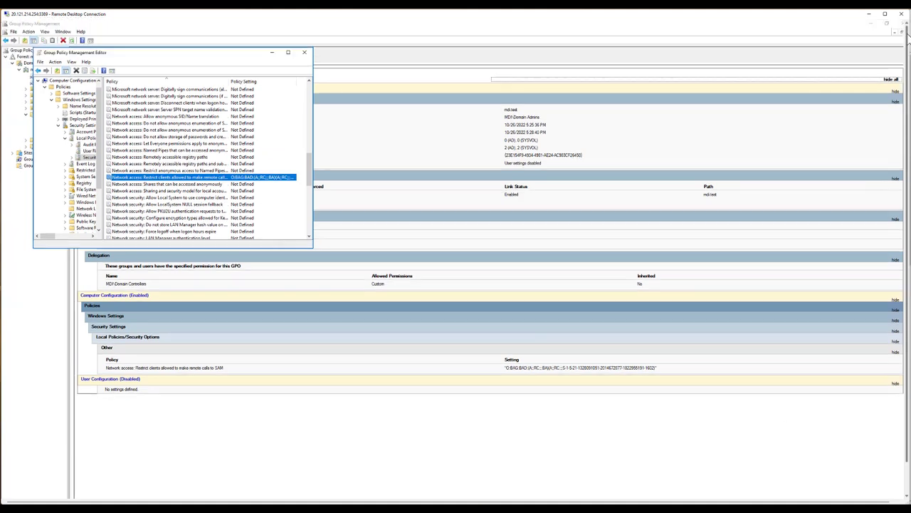
pyautogui.click(302, 55)
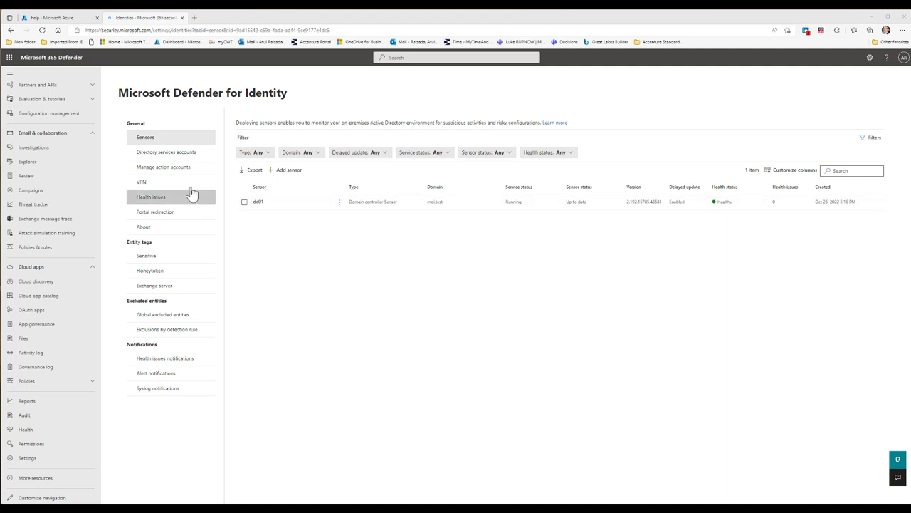
# Review the directory services accounts in the Microsoft 365 Defender portal, and select the first two users tagged as Sensitive.
pyautogui.click(179, 158)
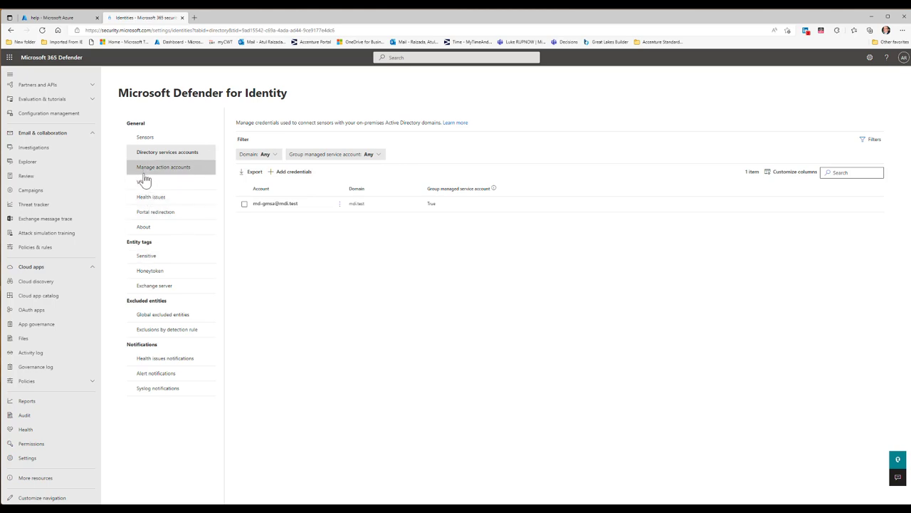
pyautogui.click(150, 257)
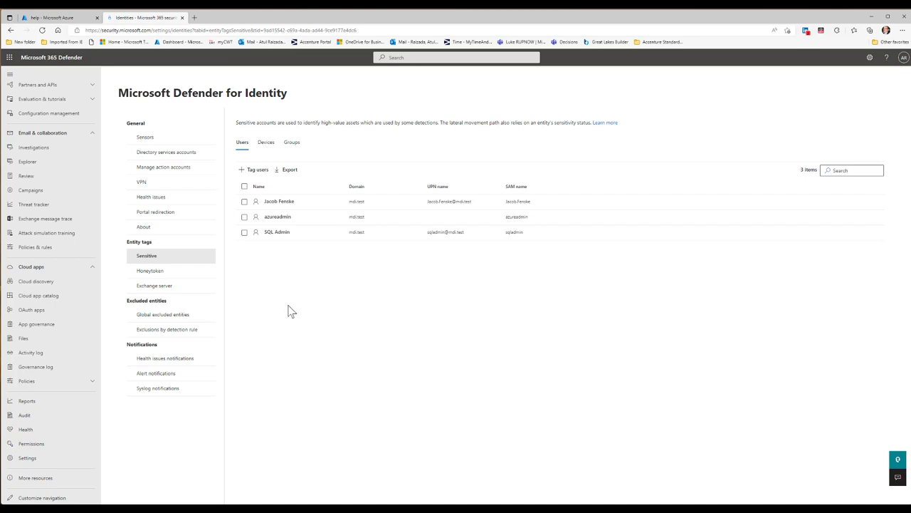
pyautogui.click(245, 203)
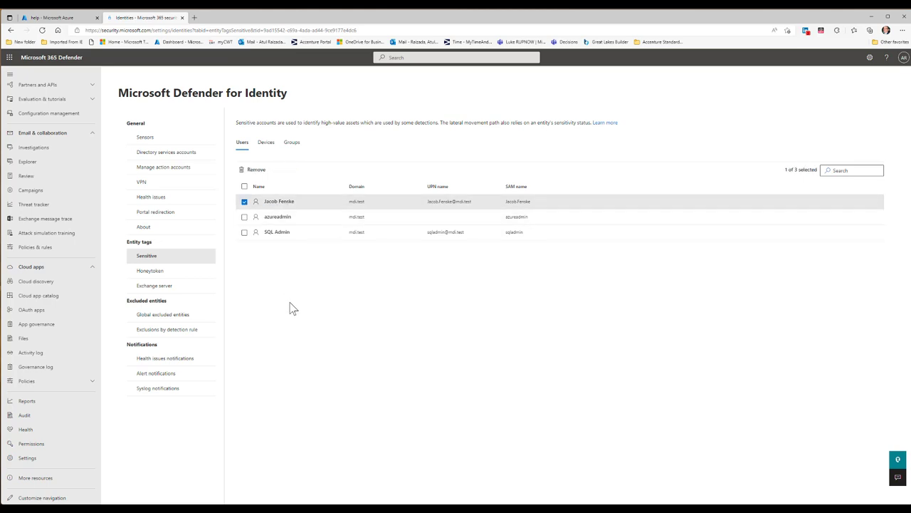
pyautogui.click(245, 217)
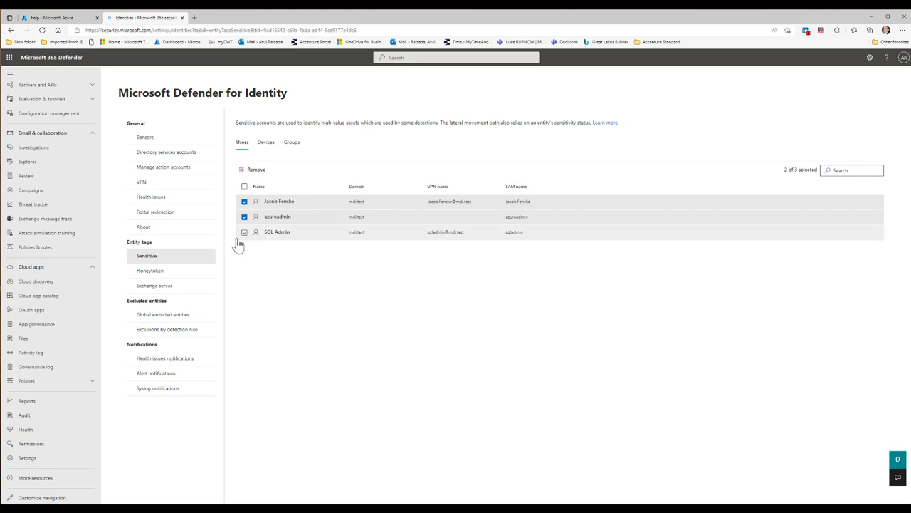
# Review the Honeytoken tags for users and devices and the Exchange server device tags.
pyautogui.click(156, 273)
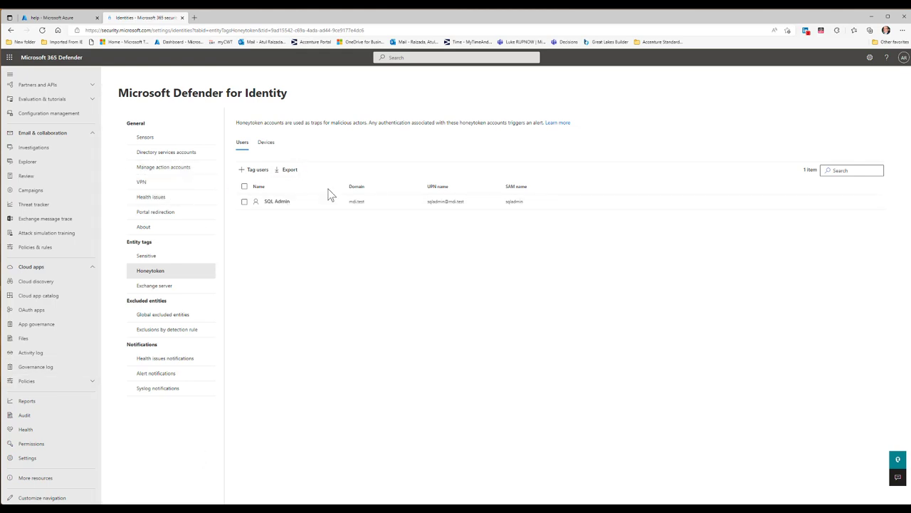
pyautogui.click(274, 148)
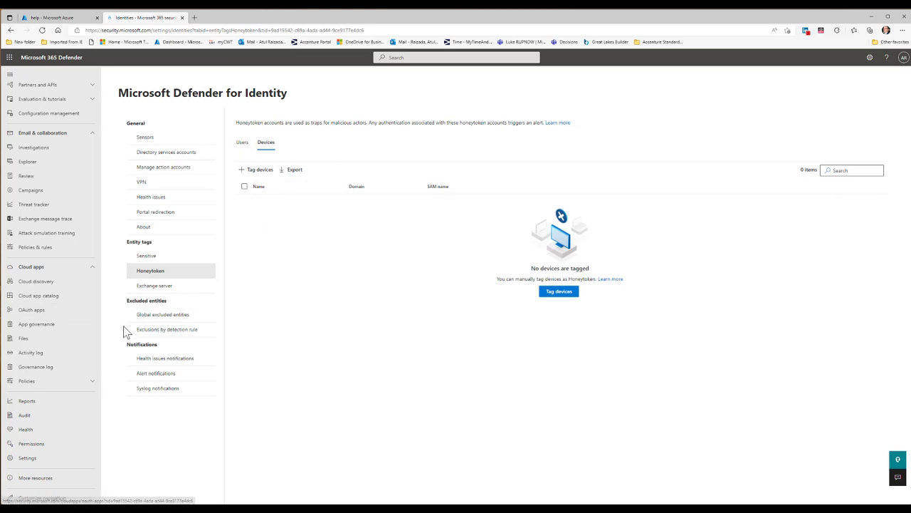
pyautogui.click(154, 288)
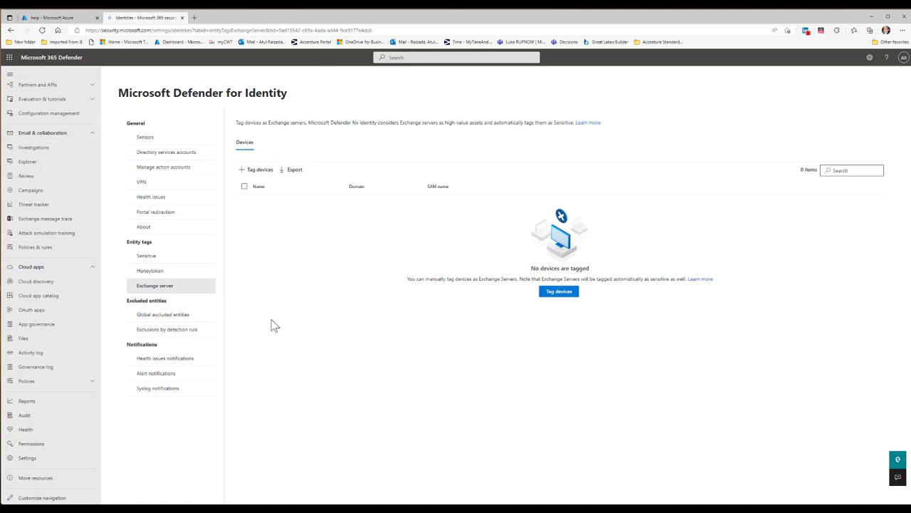
# Review the health issues, alert and syslog notification settings, and open the action accounts settings.
pyautogui.click(167, 359)
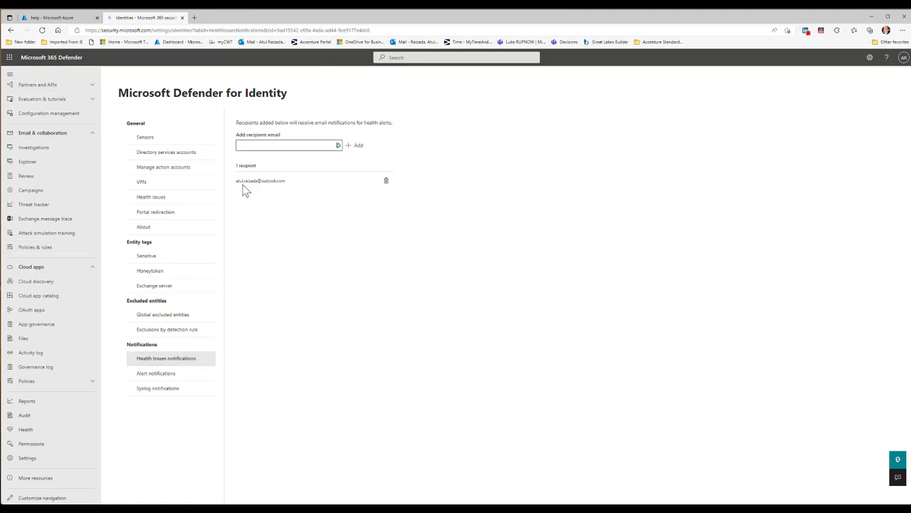
pyautogui.moveTo(240, 181); pyautogui.dragTo(297, 182)
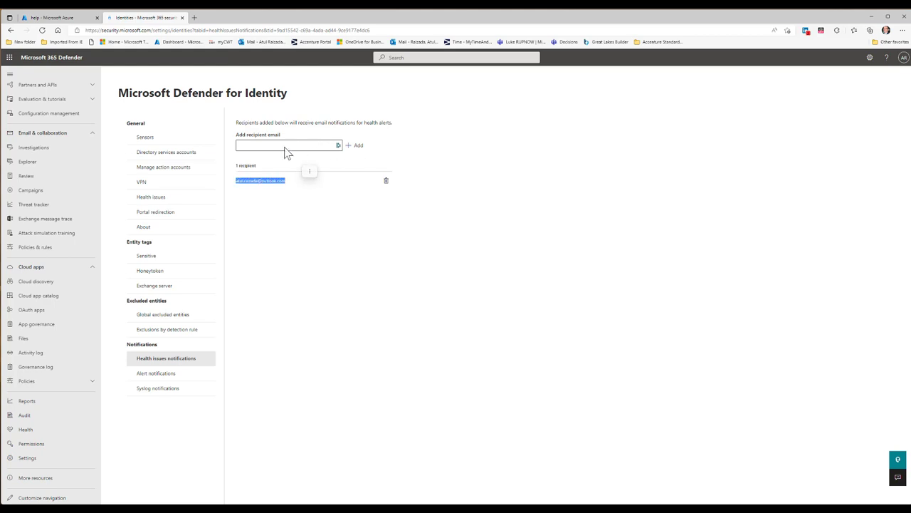
pyautogui.click(170, 375)
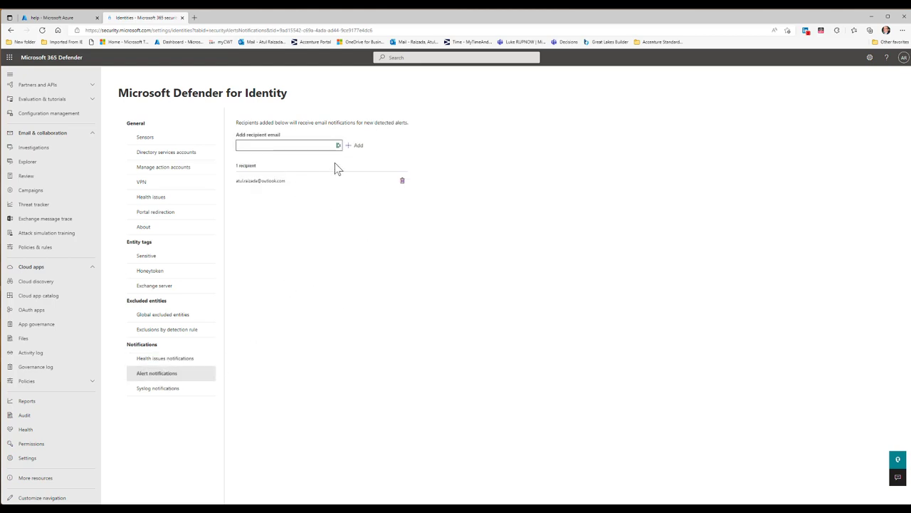
pyautogui.click(176, 395)
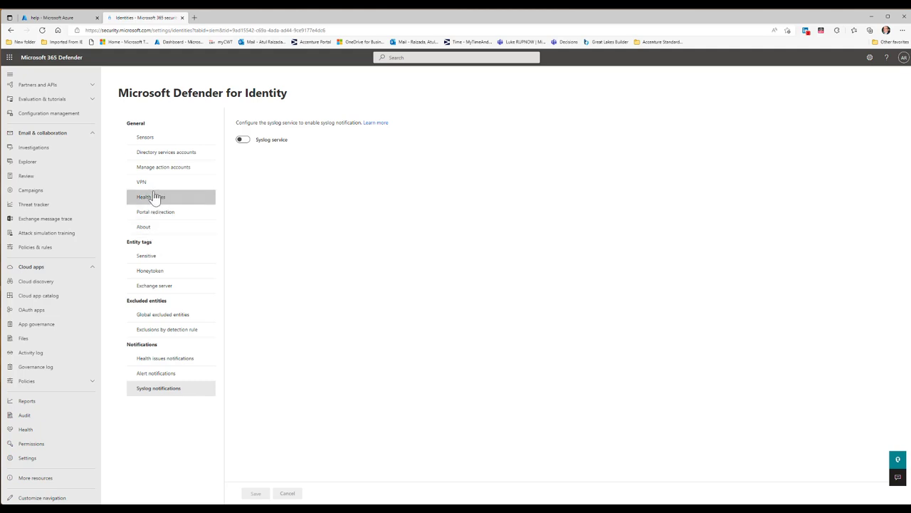
pyautogui.click(158, 166)
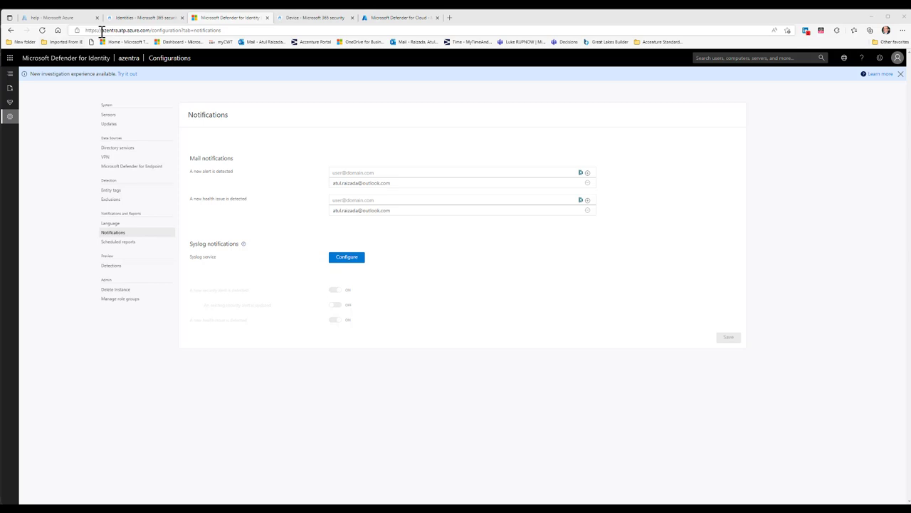
# Review the language, notifications and scheduled reports configuration in the classic Defender for Identity portal.
pyautogui.click(117, 225)
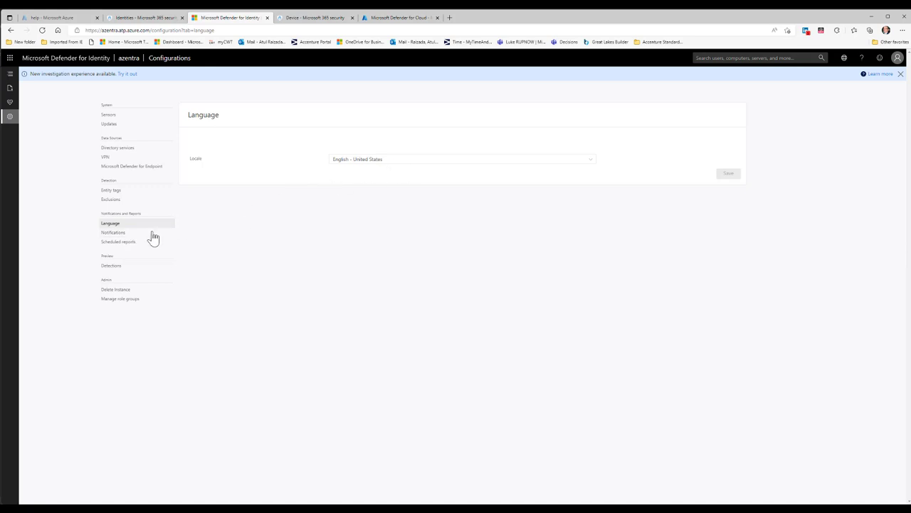
pyautogui.click(114, 233)
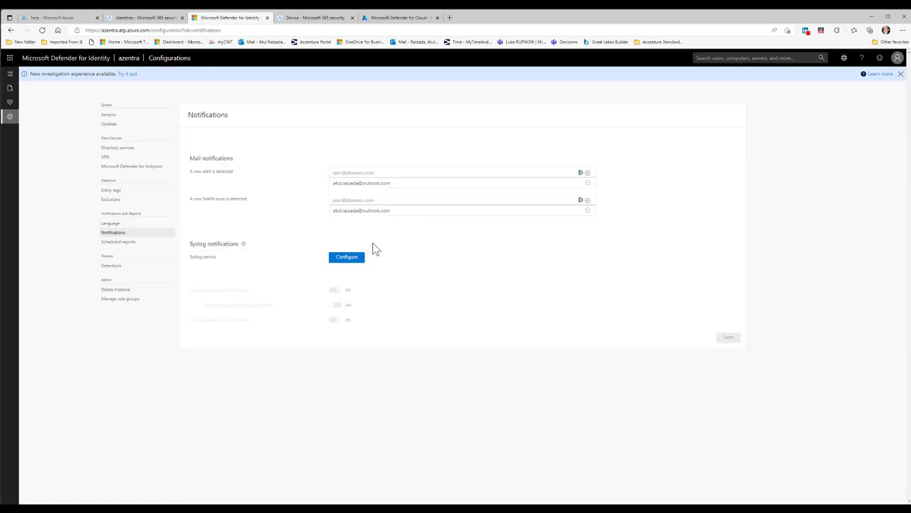
pyautogui.click(121, 242)
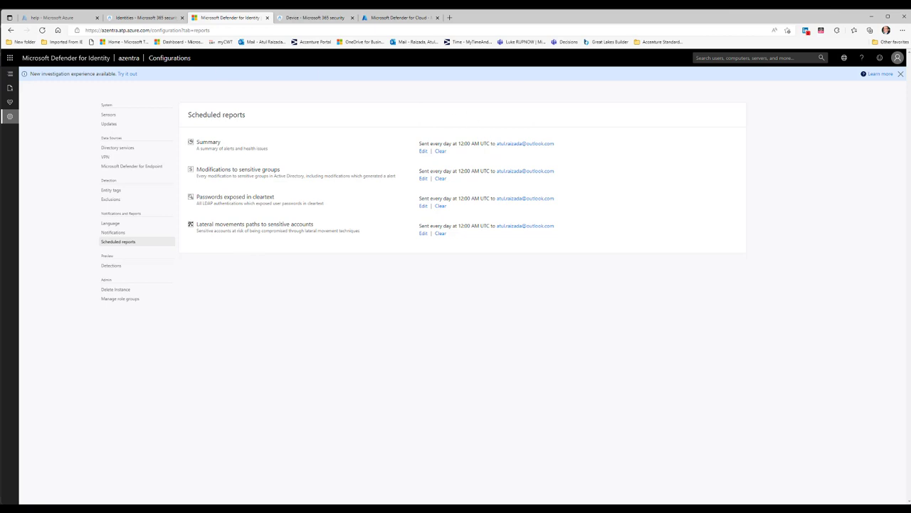
# Switch to the other browser window's Defender for Identity settings and review the users, devices and groups tagged as Sensitive.
pyautogui.hotkey('alt', 'Tab')
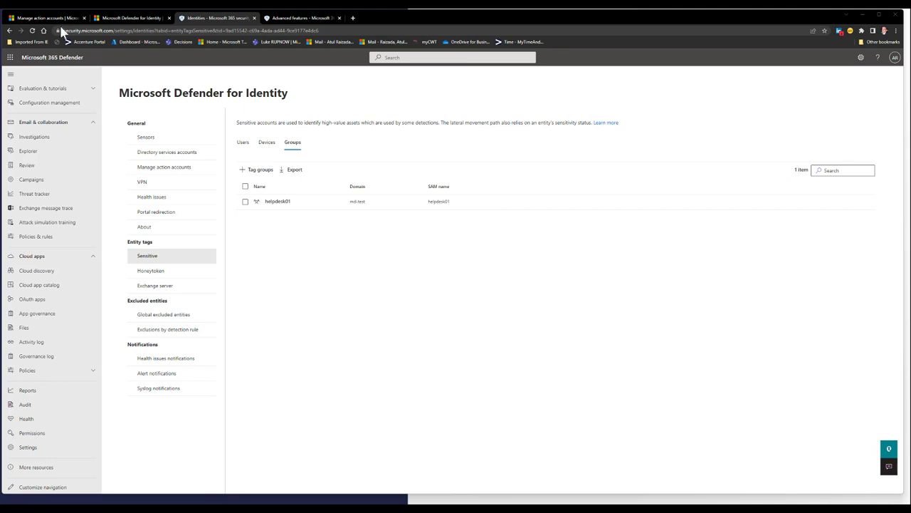
pyautogui.click(242, 142)
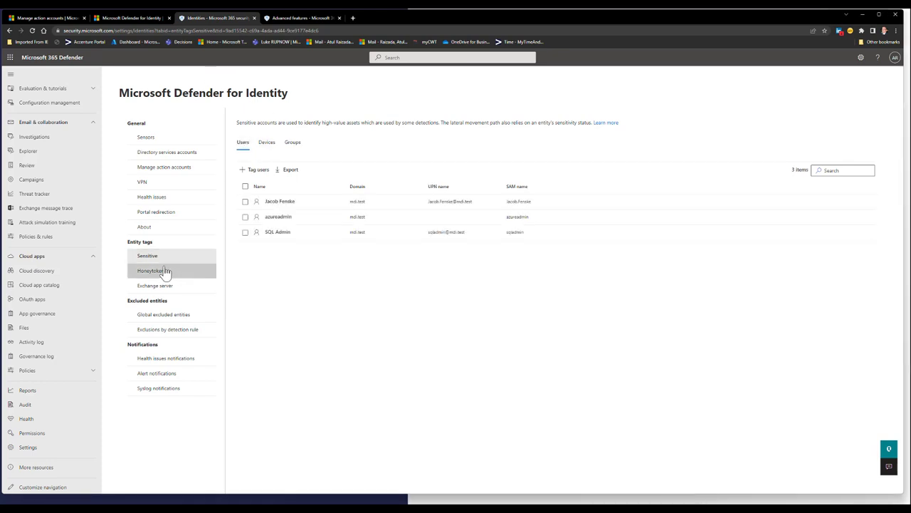
pyautogui.click(263, 144)
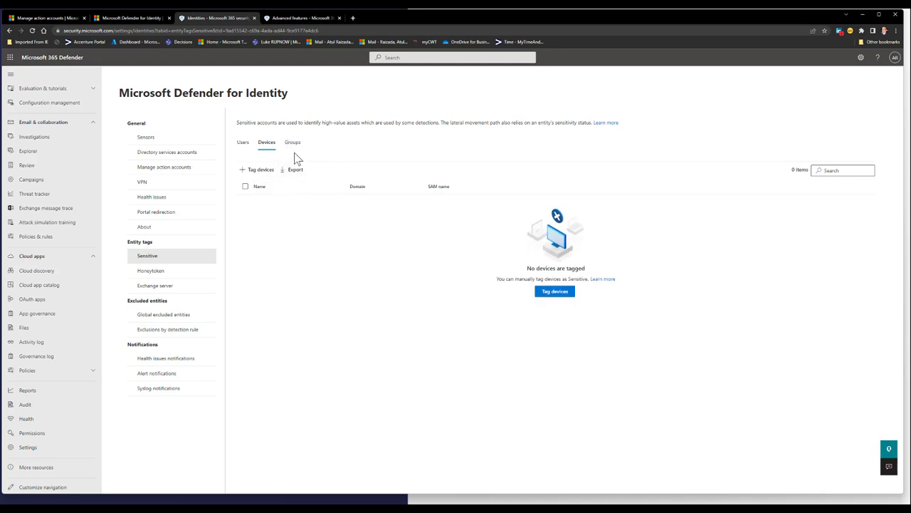
pyautogui.click(291, 144)
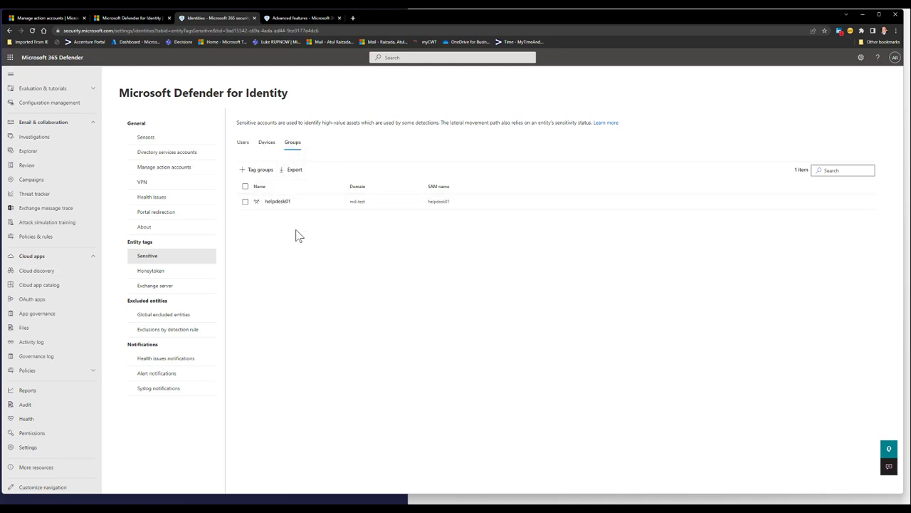
# Tag the Domain Admins group as Sensitive in the Defender for Identity entity tags.
pyautogui.click(261, 173)
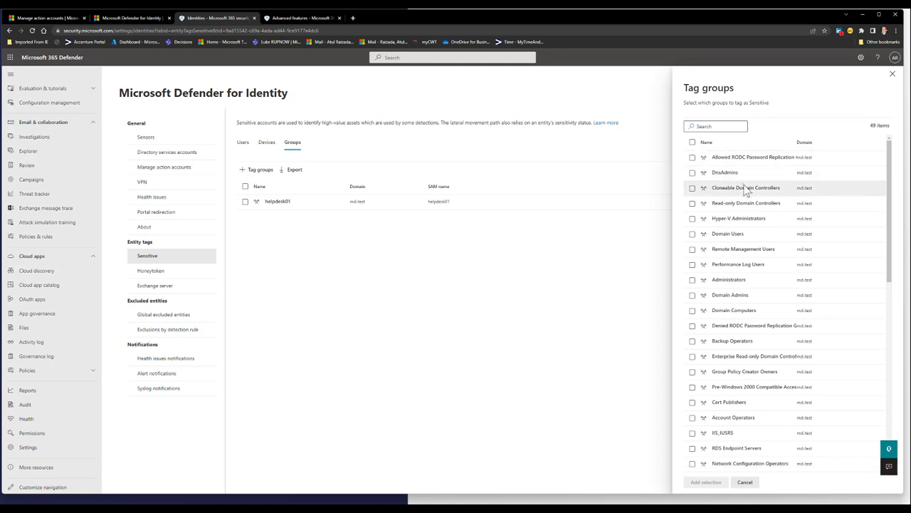
pyautogui.click(692, 174)
pyautogui.click(692, 174)
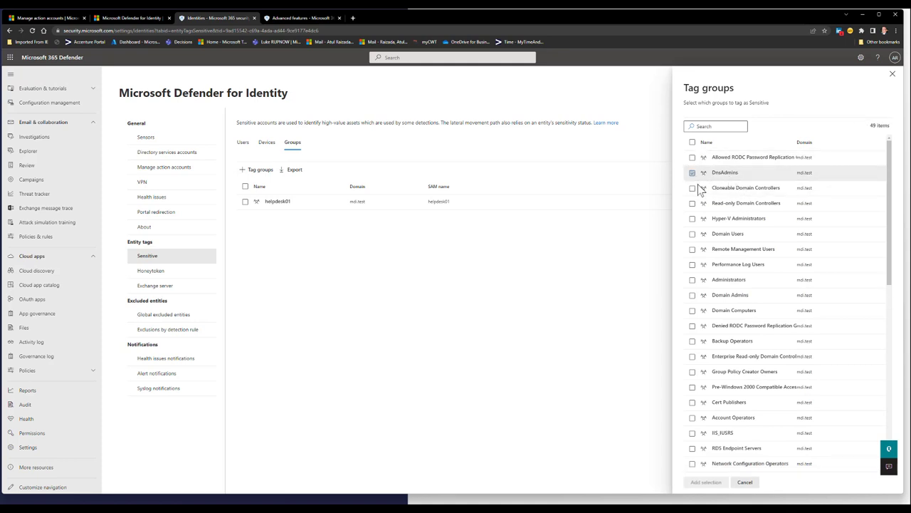
pyautogui.click(692, 295)
pyautogui.click(704, 482)
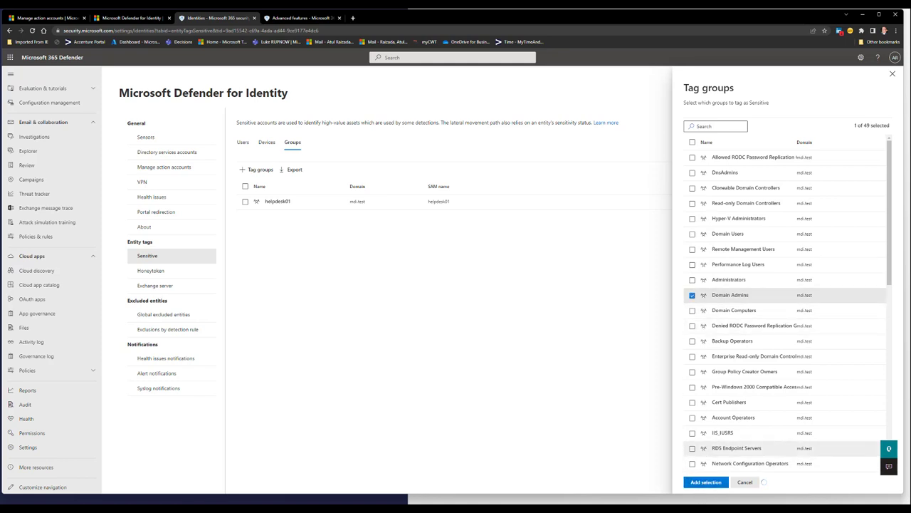
pyautogui.moveTo(890, 280); pyautogui.dragTo(892, 463)
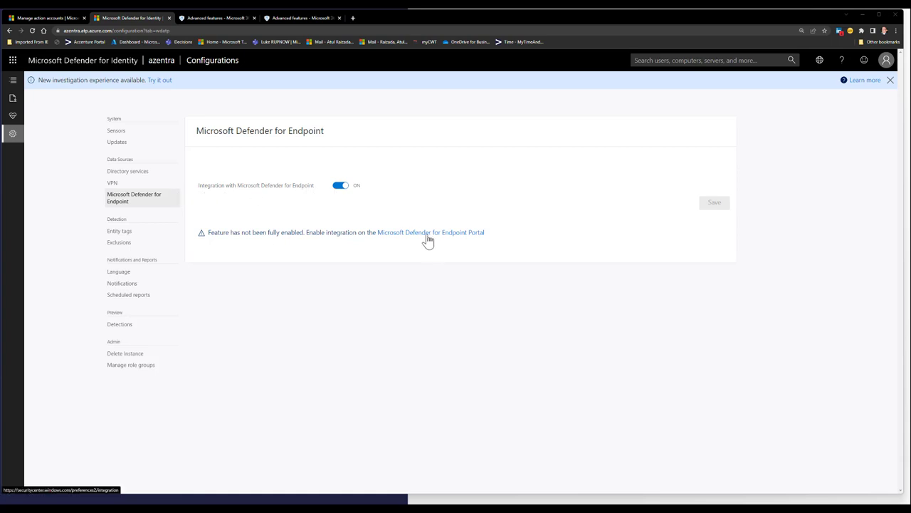
# Turn on Microsoft Defender for Identity integration in the Endpoints advanced features, save the preferences, and return to the classic portal's Defender for Endpoint page.
pyautogui.click(313, 18)
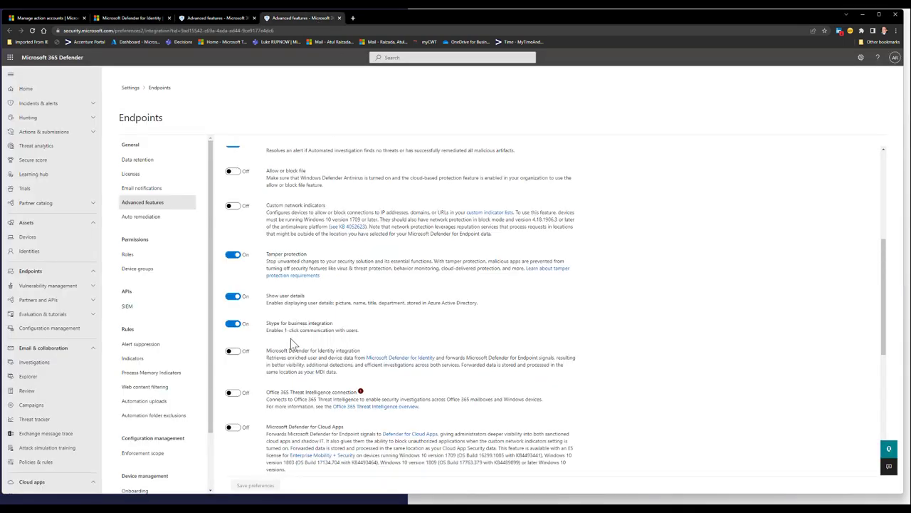
pyautogui.click(233, 351)
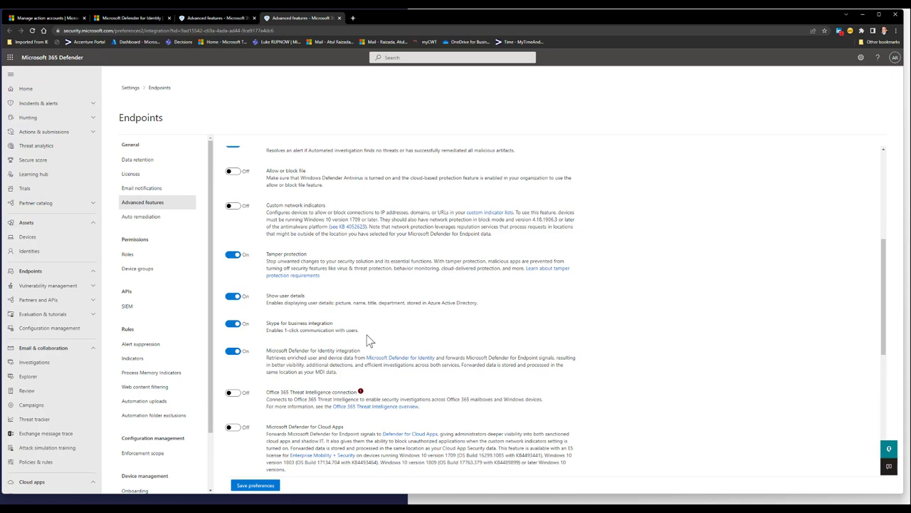
pyautogui.click(254, 487)
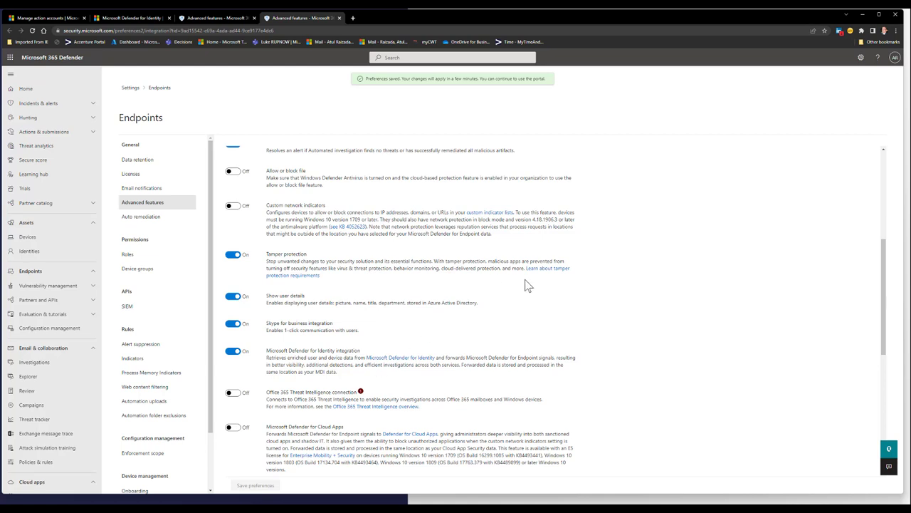
pyautogui.click(210, 19)
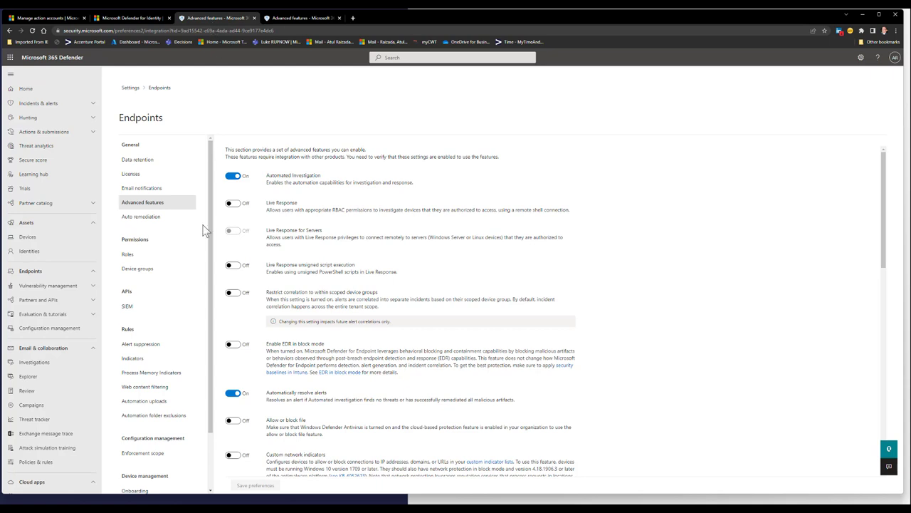
pyautogui.click(130, 19)
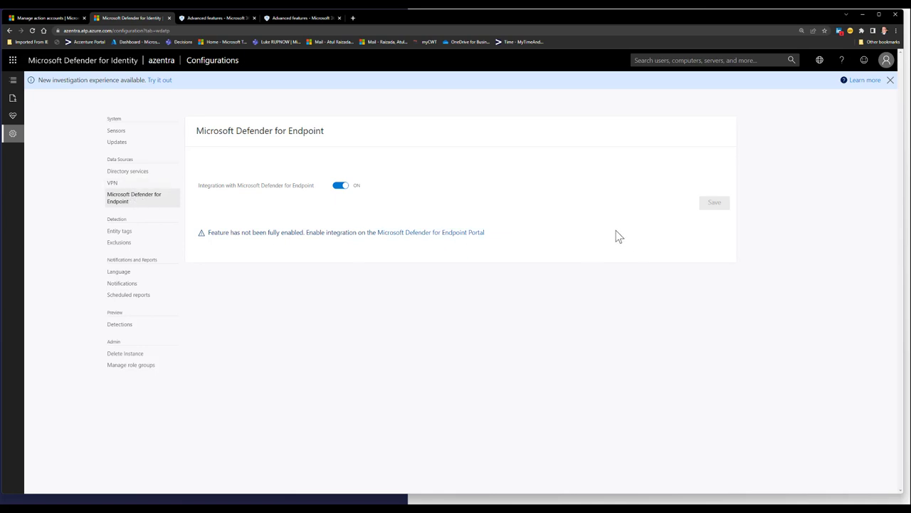
pyautogui.click(213, 41)
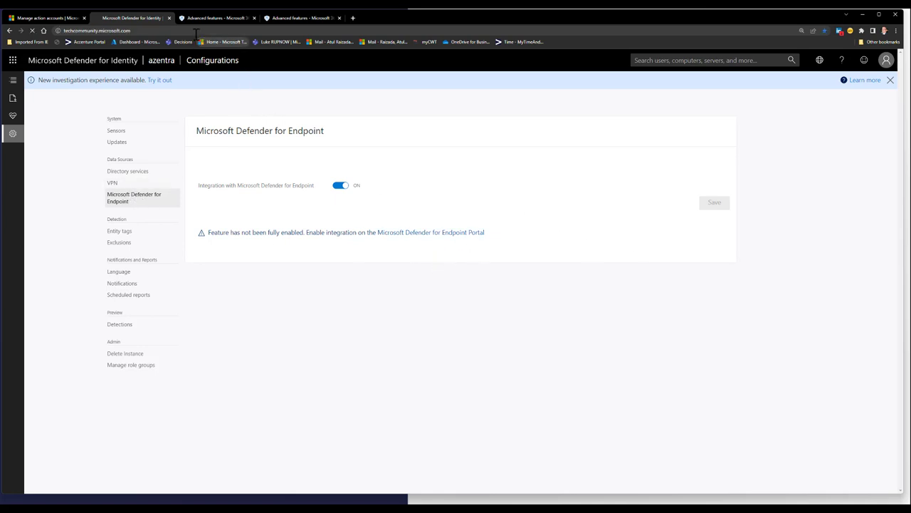
pyautogui.click(172, 30)
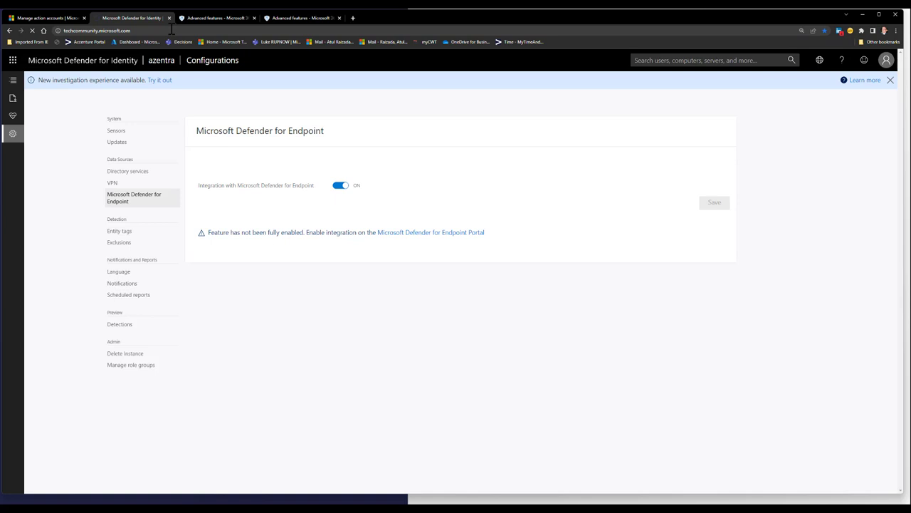
pyautogui.click(160, 29)
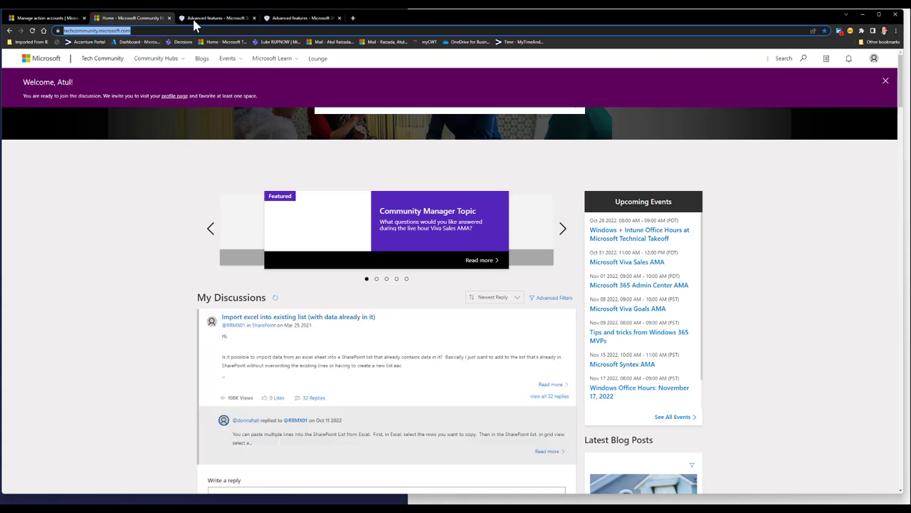
pyautogui.click(195, 19)
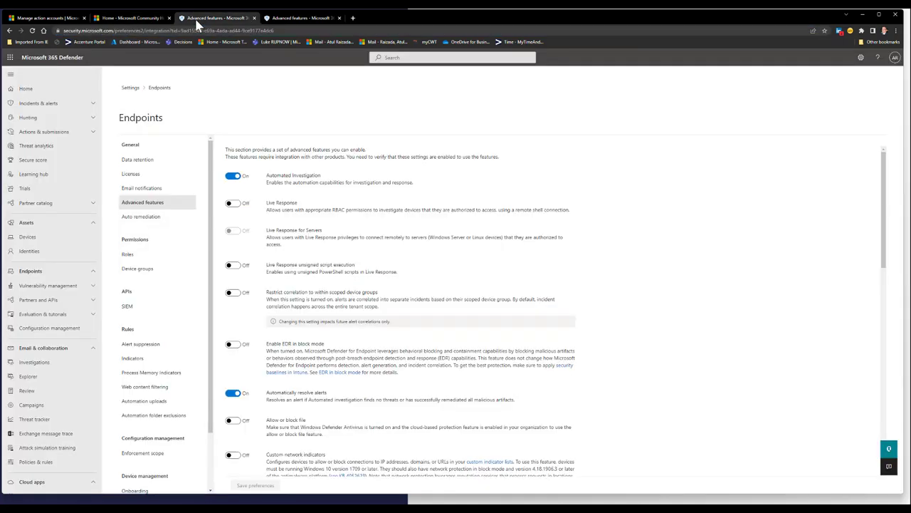
pyautogui.click(273, 18)
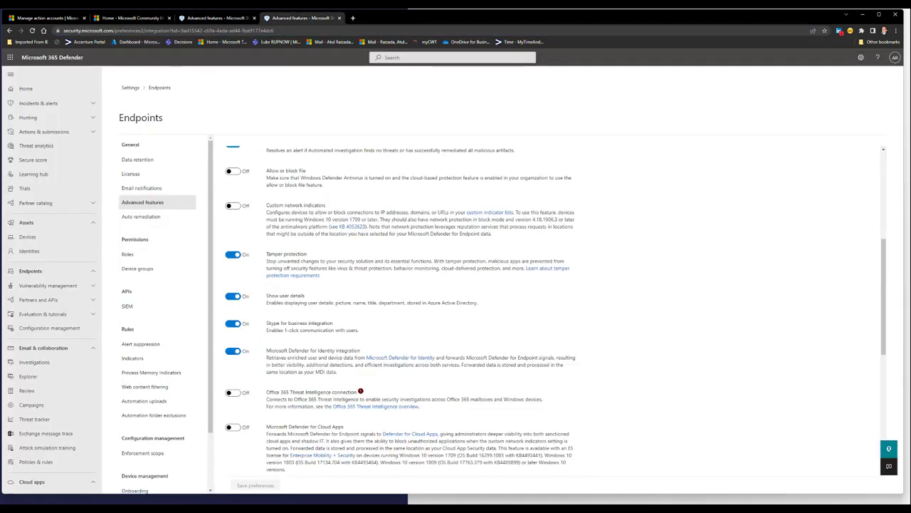